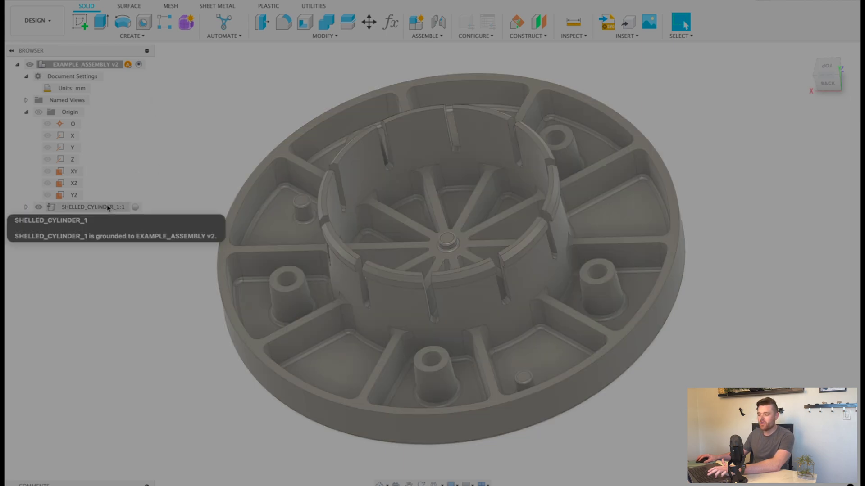
Examine the shelled cylinder component, including its slotted ring, ribs and bosses.
{"action": "right_click", "coordinate": [109, 207]}
{"action": "left_click", "coordinate": [268, 99]}
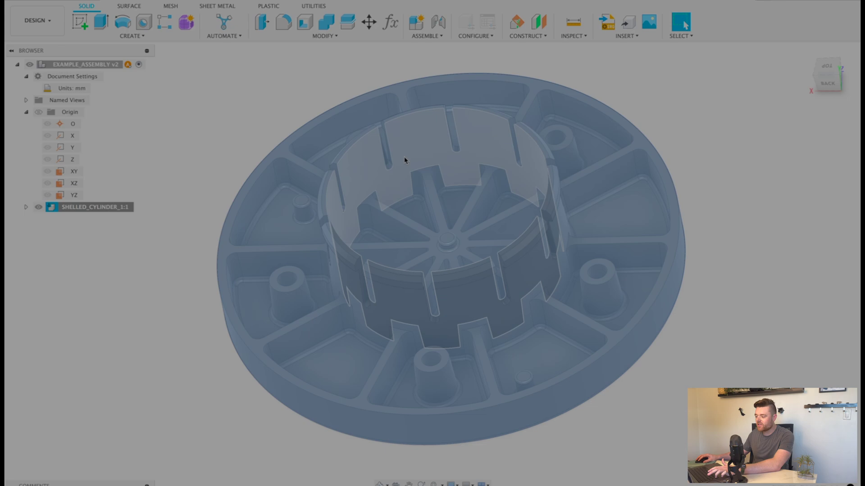
{"action": "left_click", "coordinate": [663, 130]}
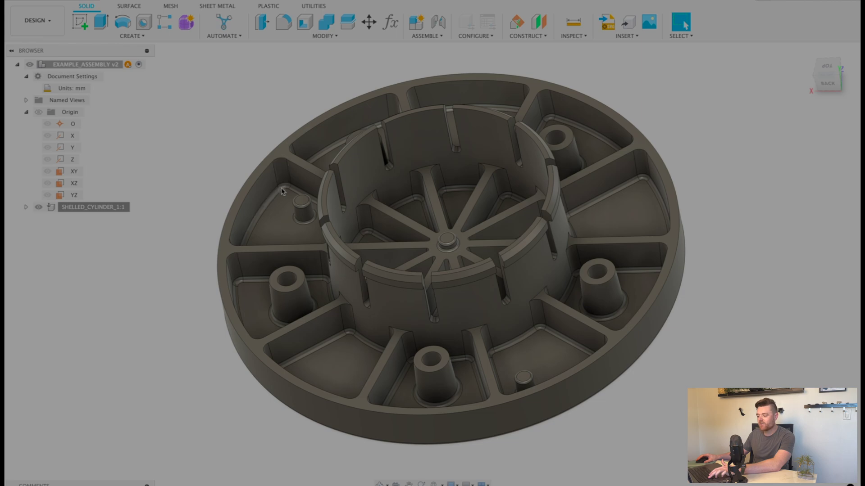
{"action": "scroll", "coordinate": [303, 208], "scroll_direction": "up", "scroll_amount": 3}
{"action": "scroll", "coordinate": [17, 202], "scroll_direction": "down", "scroll_amount": 3}
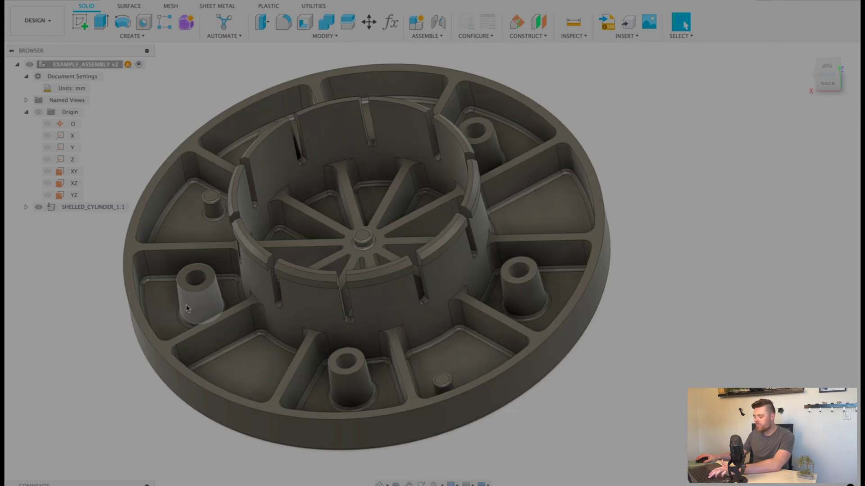
{"action": "middle_click_drag", "start_coordinate": [450, 240], "coordinate": [462, 252]}
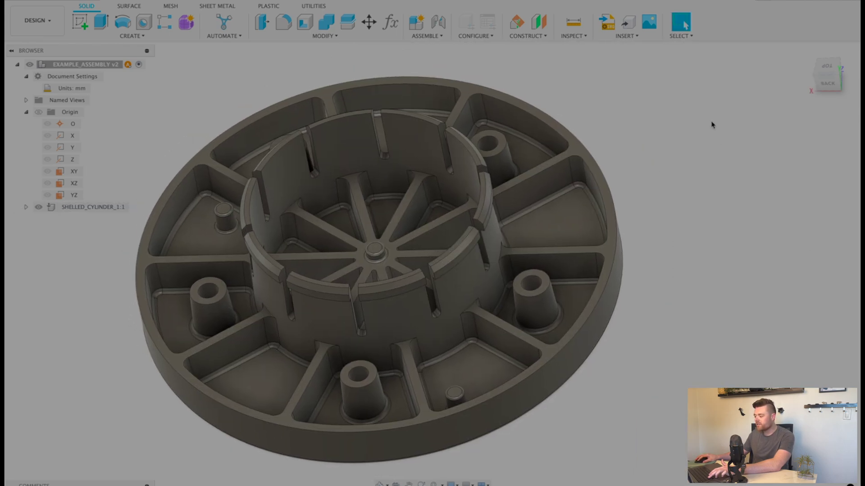
{"action": "scroll", "coordinate": [713, 162], "scroll_direction": "down", "scroll_amount": 2}
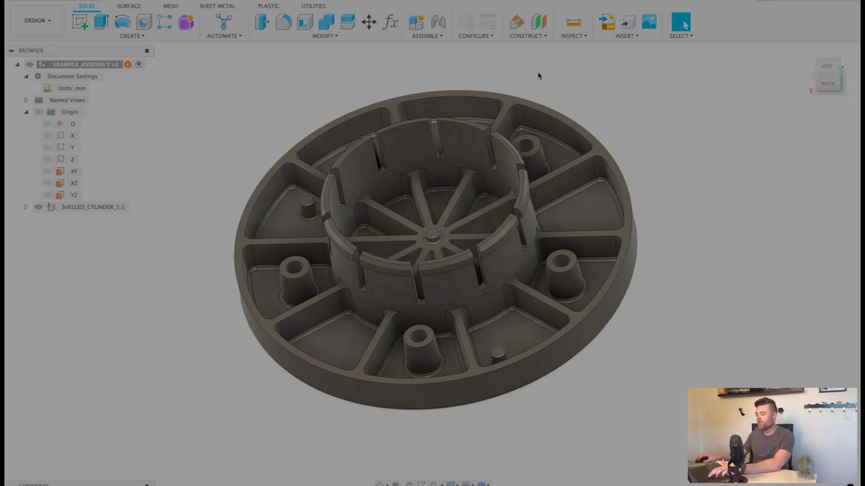
{"action": "scroll", "coordinate": [694, 214], "scroll_direction": "down", "scroll_amount": 2}
{"action": "scroll", "coordinate": [509, 155], "scroll_direction": "up", "scroll_amount": 2}
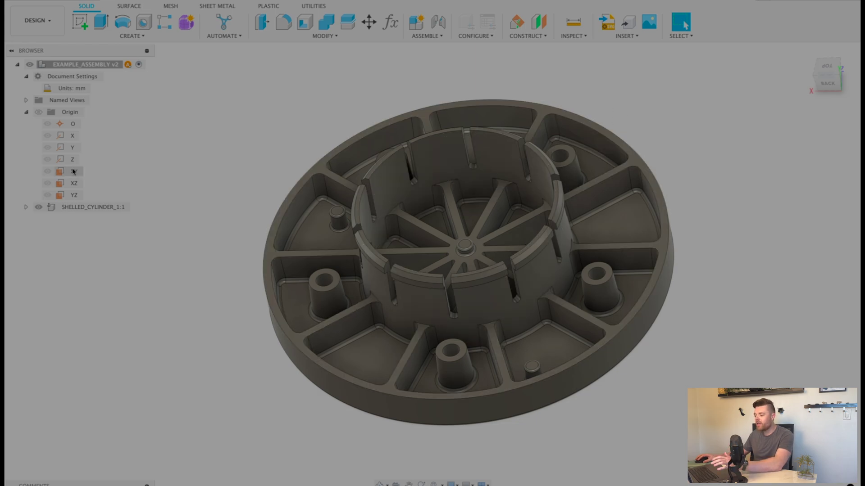
Copy the shelled cylinder component and paste a second instance of it into the top-level EXAMPLE_ASSEMBLY.
{"action": "right_click", "coordinate": [99, 207]}
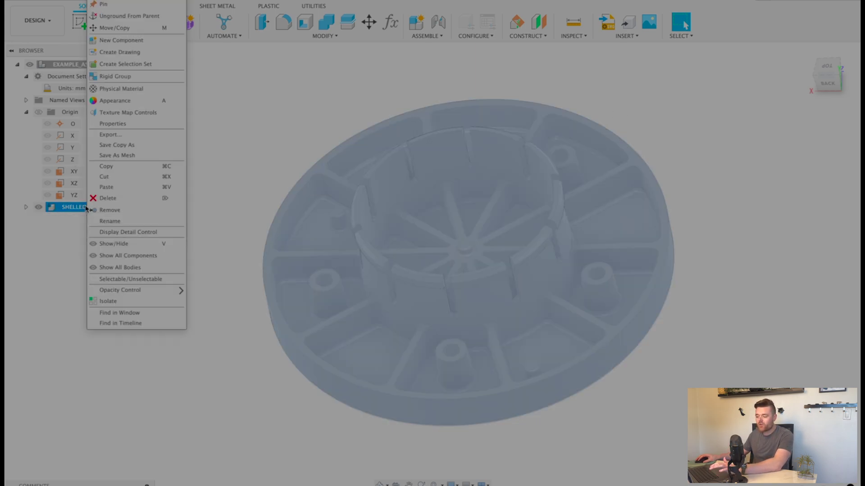
{"action": "left_click", "coordinate": [113, 169]}
{"action": "right_click", "coordinate": [107, 66]}
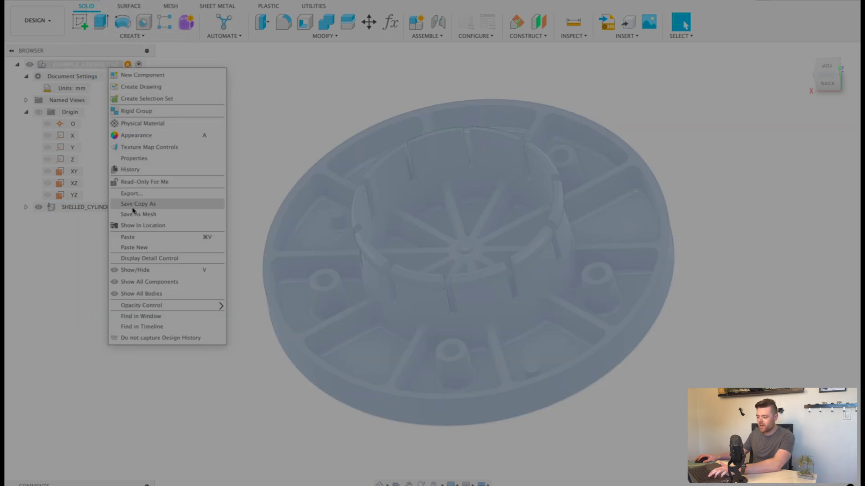
{"action": "left_click", "coordinate": [138, 237]}
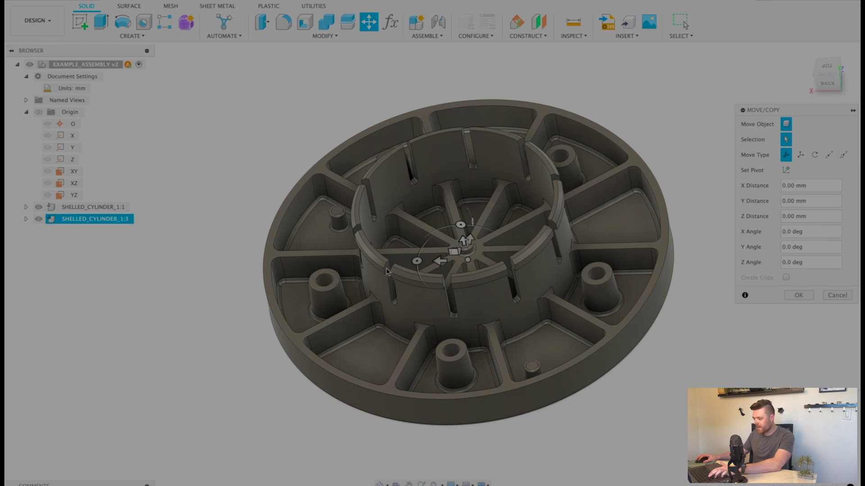
Rotate the pasted cylinder 180 degrees about Z and move it -50 mm along Y so the two slotted rings face each other.
{"action": "left_click_drag", "start_coordinate": [464, 226], "coordinate": [496, 360]}
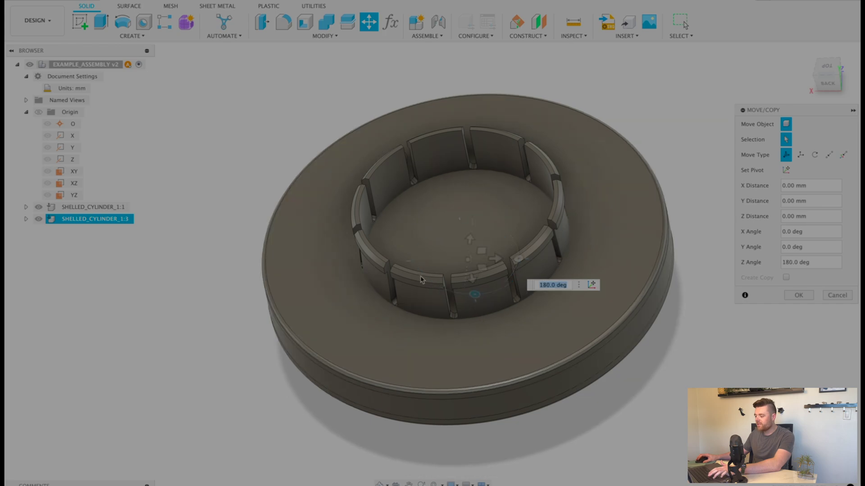
{"action": "middle_click_drag", "start_coordinate": [421, 279], "coordinate": [468, 333], "text": "shift"}
{"action": "left_click_drag", "start_coordinate": [465, 318], "coordinate": [454, 125]}
{"action": "middle_click_drag", "start_coordinate": [454, 125], "coordinate": [477, 238], "text": "shift"}
{"action": "scroll", "coordinate": [450, 225], "scroll_direction": "down", "scroll_amount": 3}
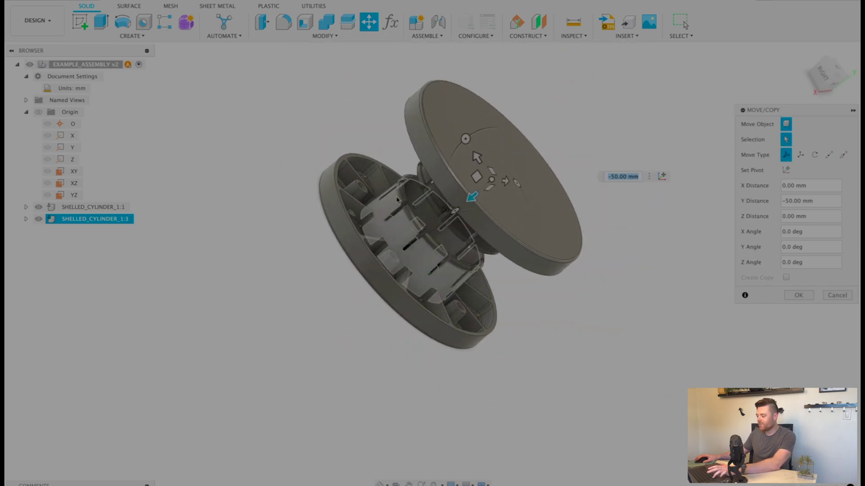
{"action": "middle_click_drag", "start_coordinate": [423, 216], "coordinate": [488, 251], "text": "shift"}
{"action": "scroll", "coordinate": [450, 149], "scroll_direction": "up", "scroll_amount": 3}
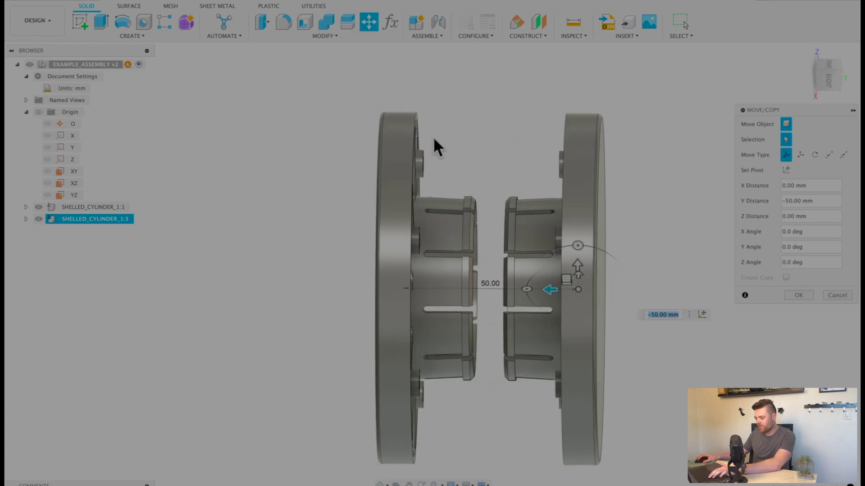
{"action": "left_click", "coordinate": [798, 295]}
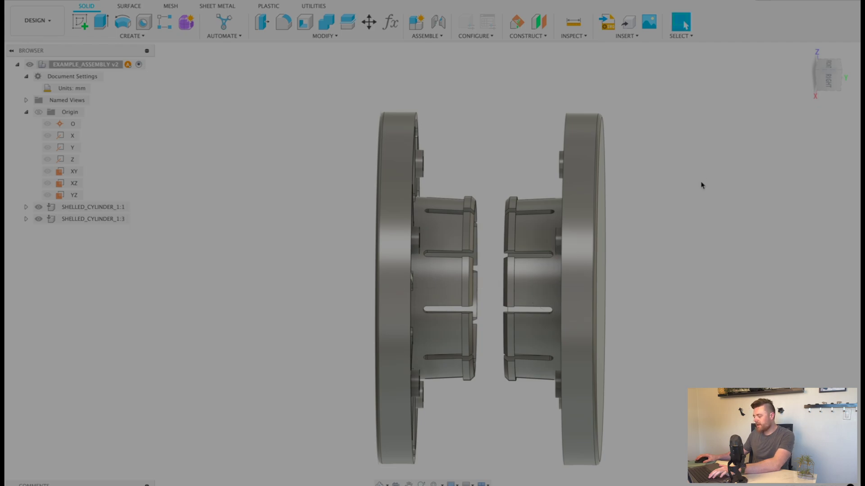
Examine the two facing cylinder instances and their slotted rings from several sides.
{"action": "scroll", "coordinate": [529, 139], "scroll_direction": "down", "scroll_amount": 2}
{"action": "middle_click_drag", "start_coordinate": [442, 290], "coordinate": [567, 263], "text": "shift"}
{"action": "scroll", "coordinate": [567, 264], "scroll_direction": "down", "scroll_amount": 2}
{"action": "middle_click_drag", "start_coordinate": [568, 185], "coordinate": [575, 225], "text": "shift"}
{"action": "scroll", "coordinate": [549, 246], "scroll_direction": "up", "scroll_amount": 3}
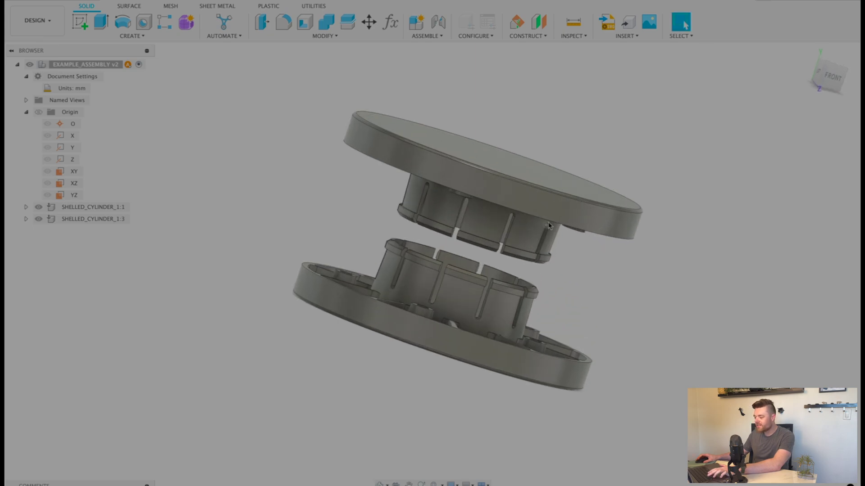
{"action": "middle_click_drag", "start_coordinate": [628, 144], "coordinate": [461, 209], "text": "shift"}
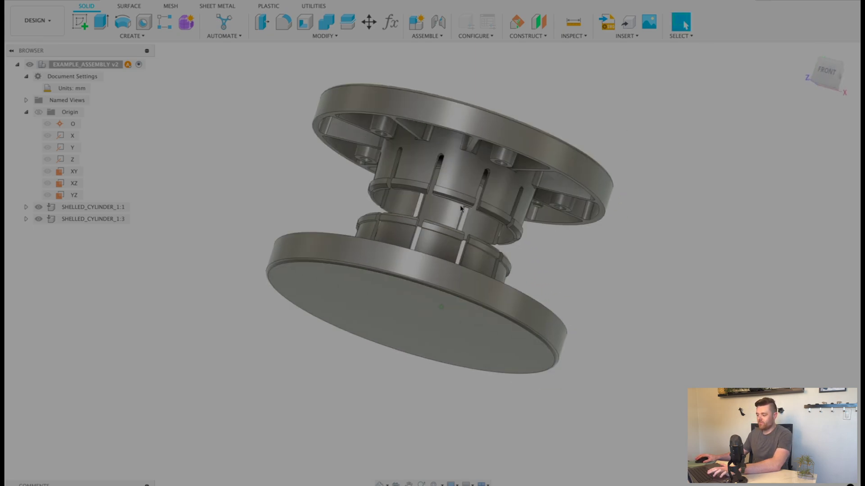
{"action": "middle_click_drag", "start_coordinate": [385, 182], "coordinate": [382, 311], "text": "shift"}
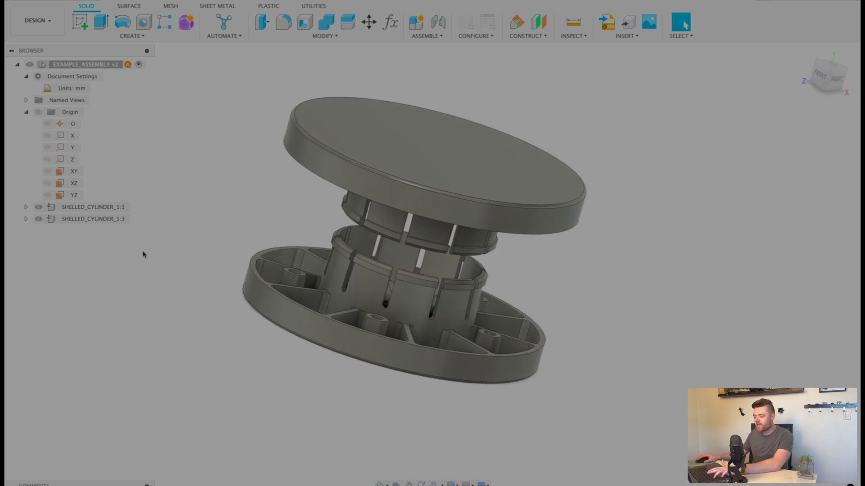
{"action": "left_click", "coordinate": [95, 208]}
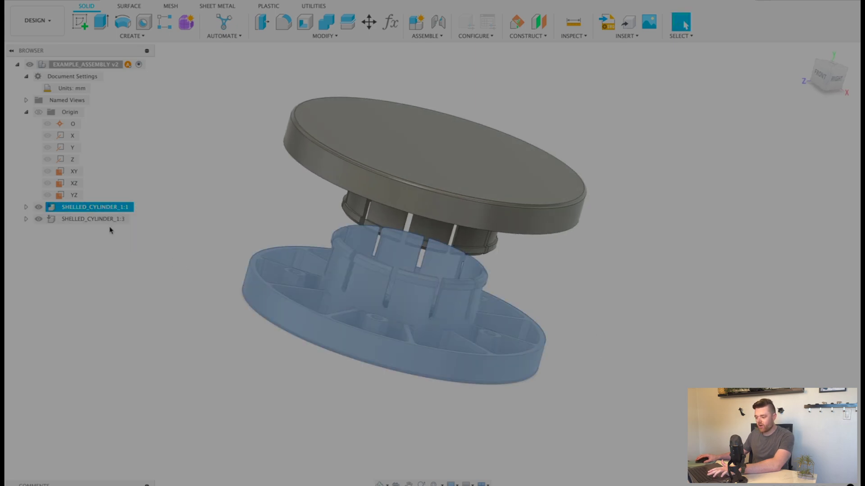
{"action": "scroll", "coordinate": [108, 223], "scroll_direction": "up", "scroll_amount": 4}
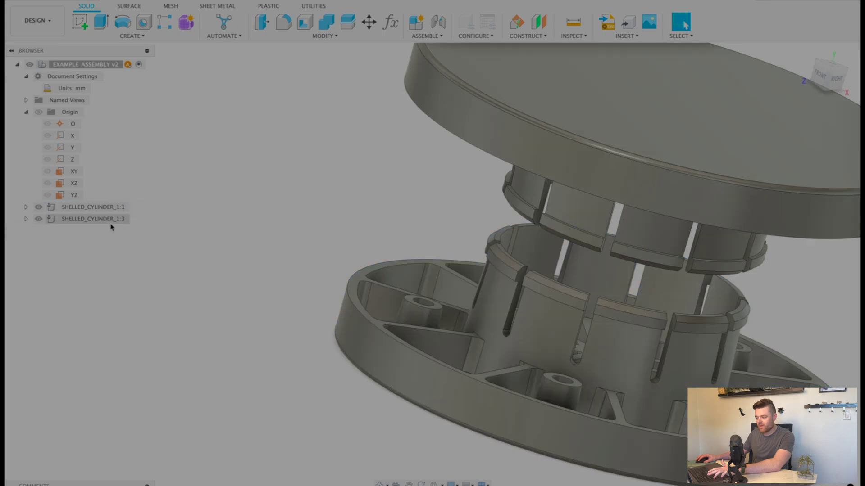
Rename the pasted upper cylinder component as SHELLED_CYLINDER_2.
{"action": "double_click", "coordinate": [107, 220]}
{"action": "left_click", "coordinate": [127, 219]}
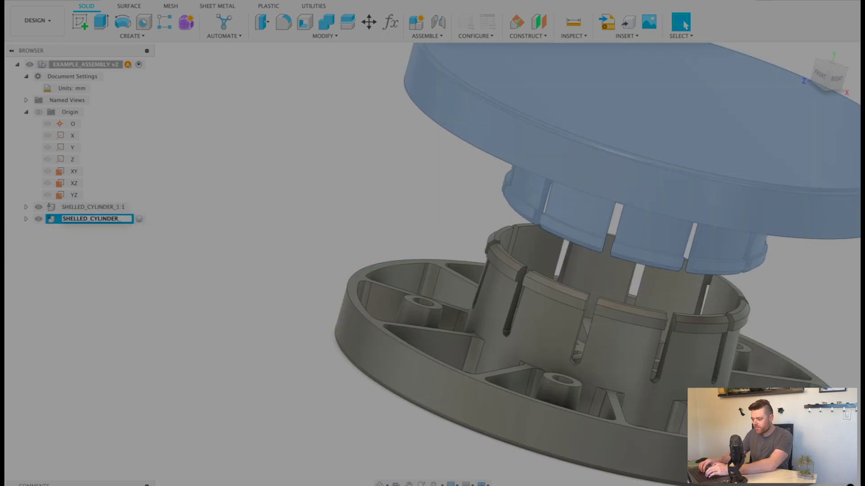
{"action": "left_click", "coordinate": [172, 193]}
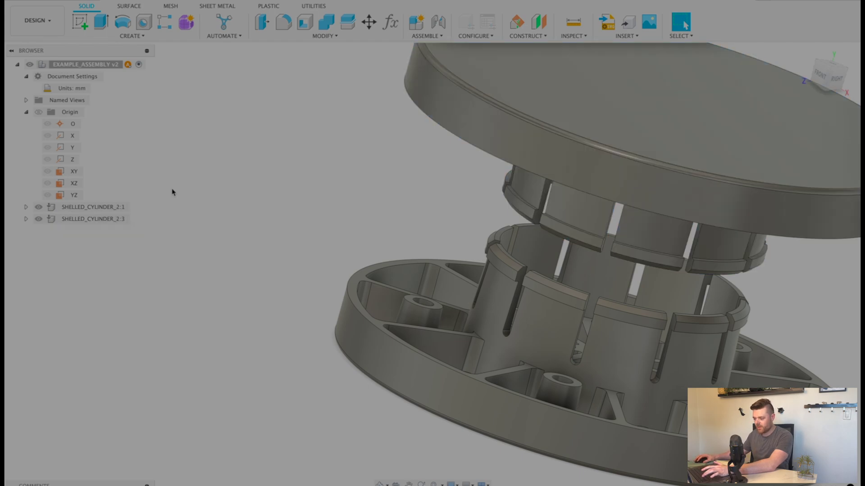
Rename the lower cylinder component as SHELLED_CYLINDER_PART_1.
{"action": "left_click", "coordinate": [107, 207]}
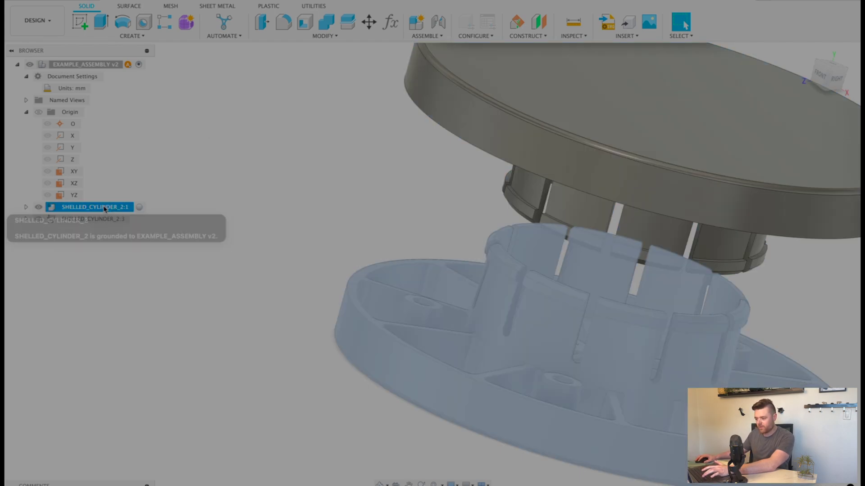
{"action": "double_click", "coordinate": [120, 208]}
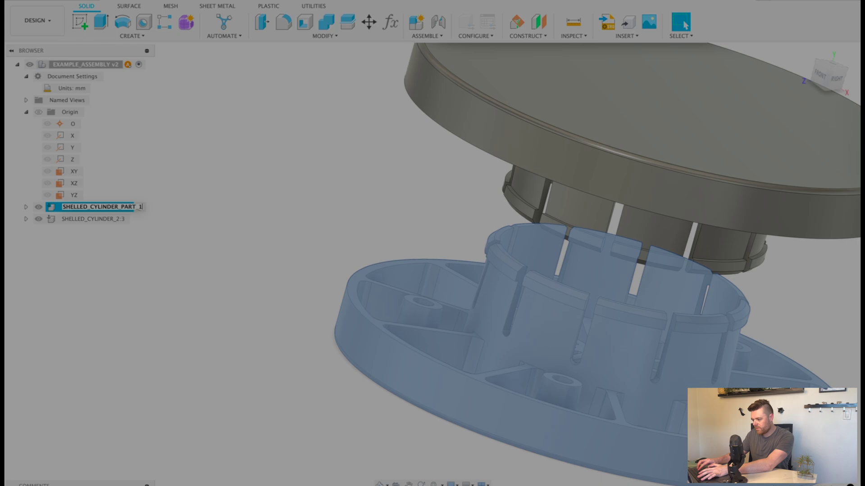
{"action": "left_click", "coordinate": [113, 219]}
Rename the pasted upper cylinder component as SHELLED_CYLINDER_PART_2.
{"action": "double_click", "coordinate": [111, 219]}
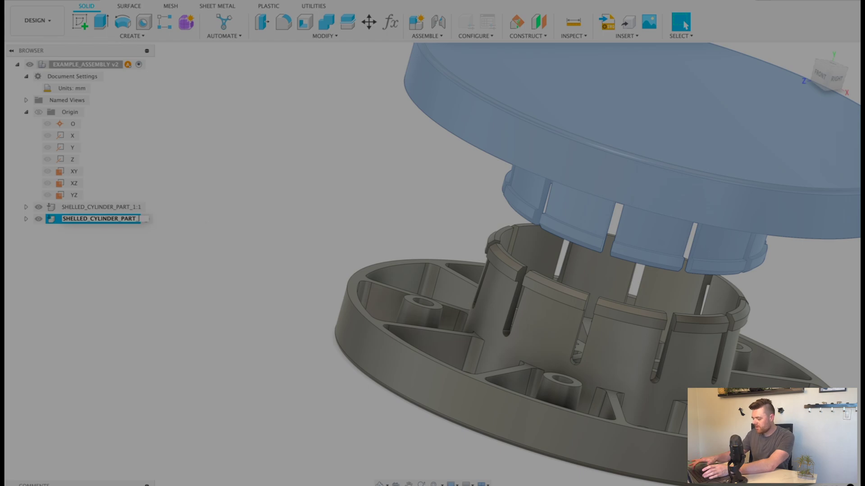
{"action": "type", "text": "2"}
{"action": "key", "text": "Return"}
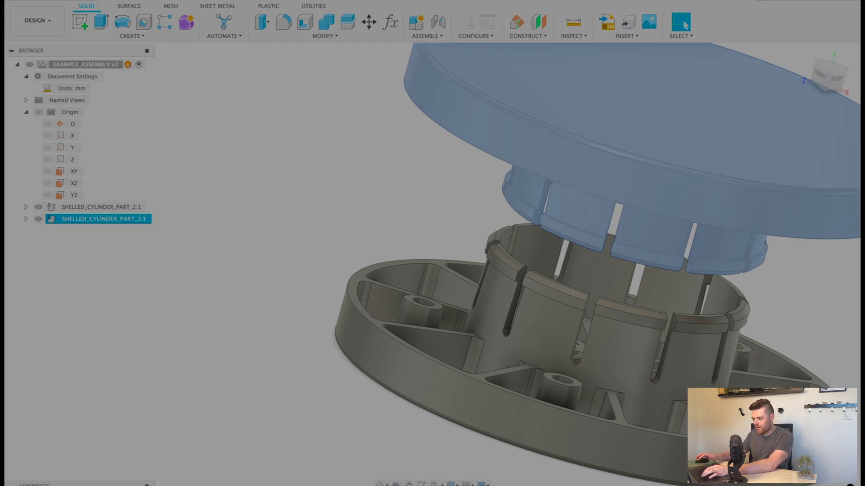
{"action": "left_click", "coordinate": [208, 220]}
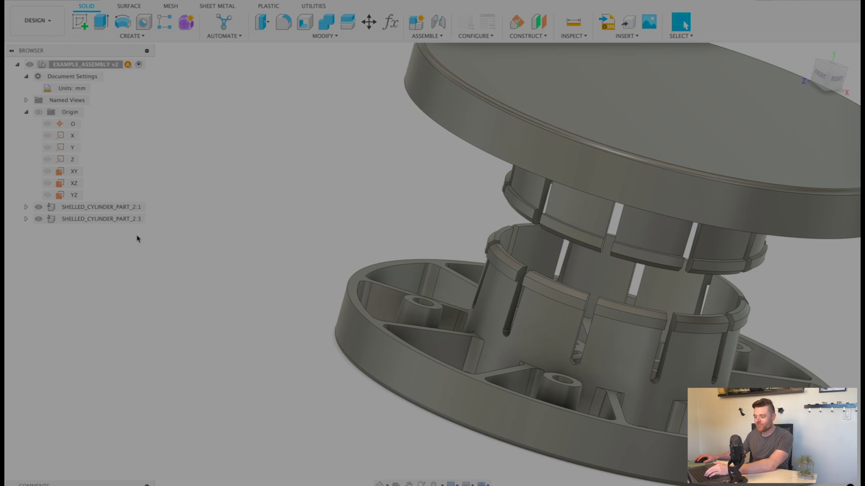
{"action": "right_click", "coordinate": [137, 236]}
{"action": "key", "text": "Escape"}
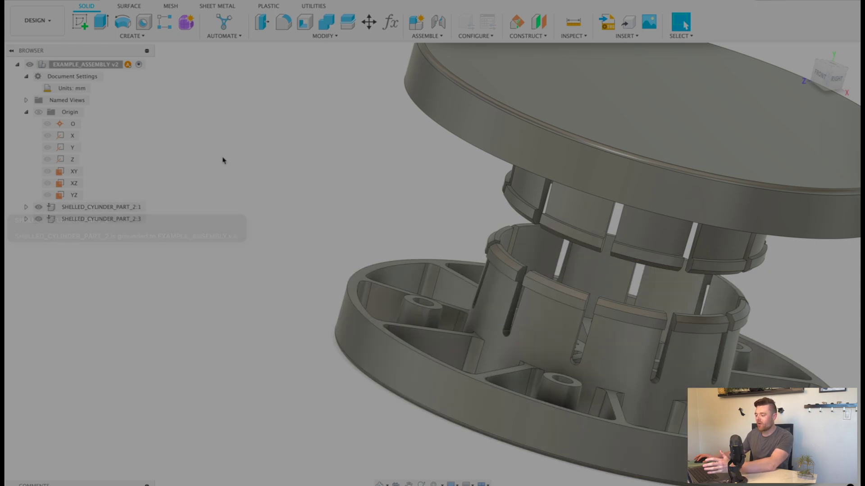
Activate the lower, original cylinder component so it can be edited within the assembly.
{"action": "scroll", "coordinate": [285, 258], "scroll_direction": "down", "scroll_amount": 2}
{"action": "scroll", "coordinate": [614, 306], "scroll_direction": "up", "scroll_amount": 5}
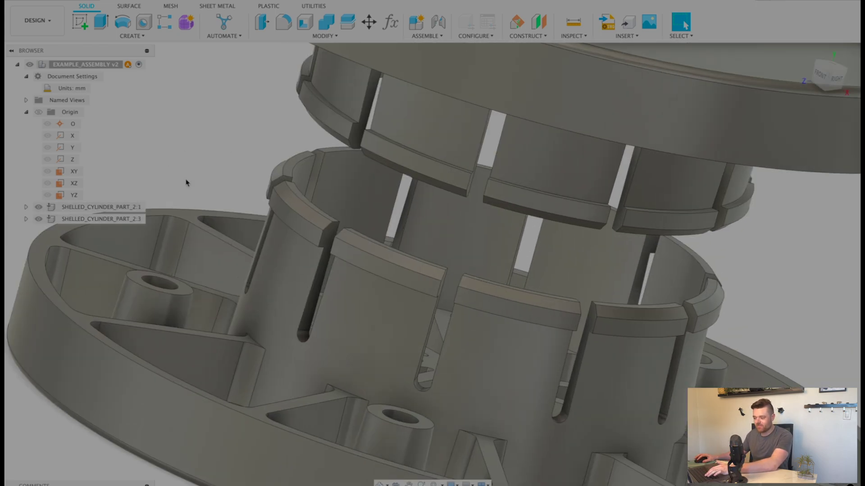
{"action": "scroll", "coordinate": [469, 237], "scroll_direction": "down", "scroll_amount": 3}
{"action": "scroll", "coordinate": [392, 212], "scroll_direction": "up", "scroll_amount": 2}
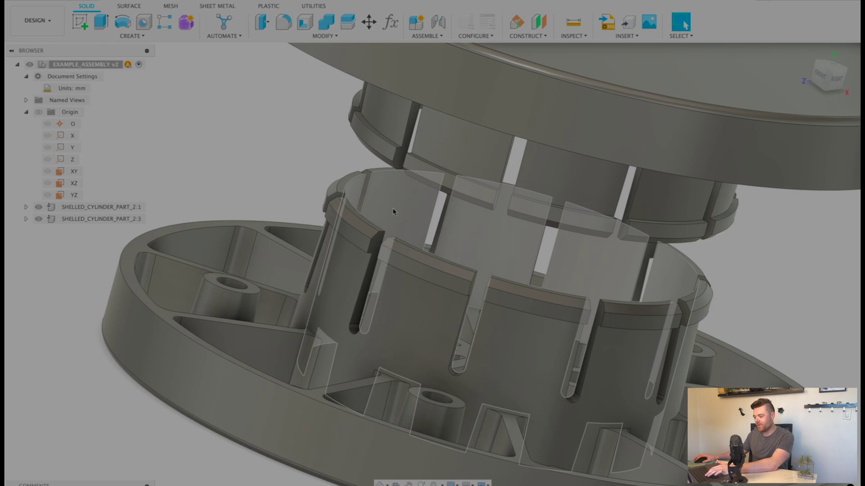
{"action": "scroll", "coordinate": [302, 155], "scroll_direction": "up", "scroll_amount": 2}
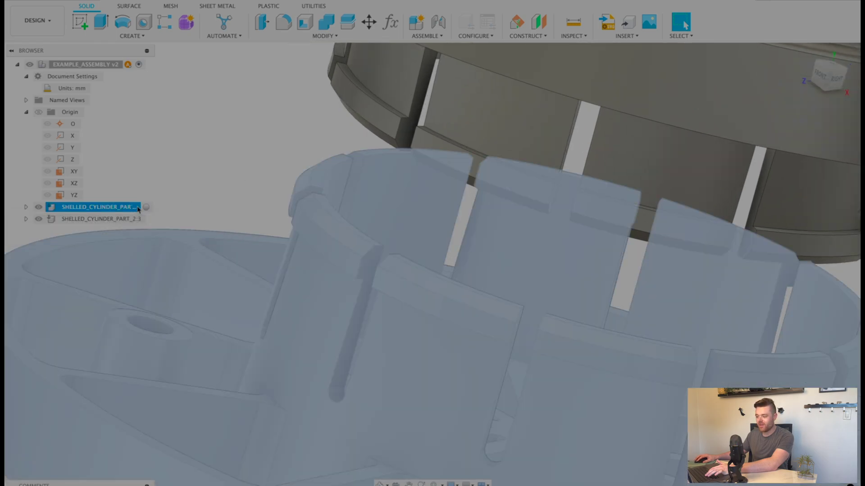
{"action": "left_click", "coordinate": [146, 206]}
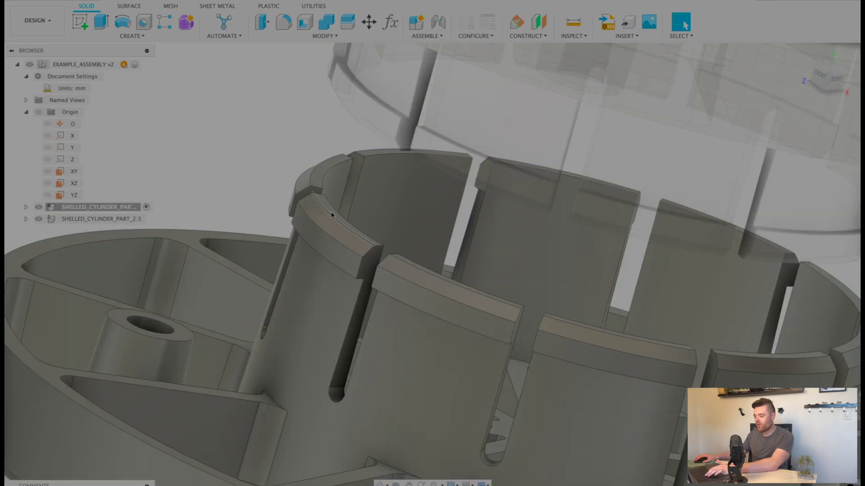
Start a sketch on the narrow top face of one snap tab on the lower cylinder's ring.
{"action": "scroll", "coordinate": [331, 212], "scroll_direction": "up", "scroll_amount": 2}
{"action": "scroll", "coordinate": [457, 218], "scroll_direction": "down", "scroll_amount": 3}
{"action": "middle_click_drag", "start_coordinate": [455, 254], "coordinate": [395, 222], "text": "shift"}
{"action": "scroll", "coordinate": [387, 210], "scroll_direction": "down", "scroll_amount": 3}
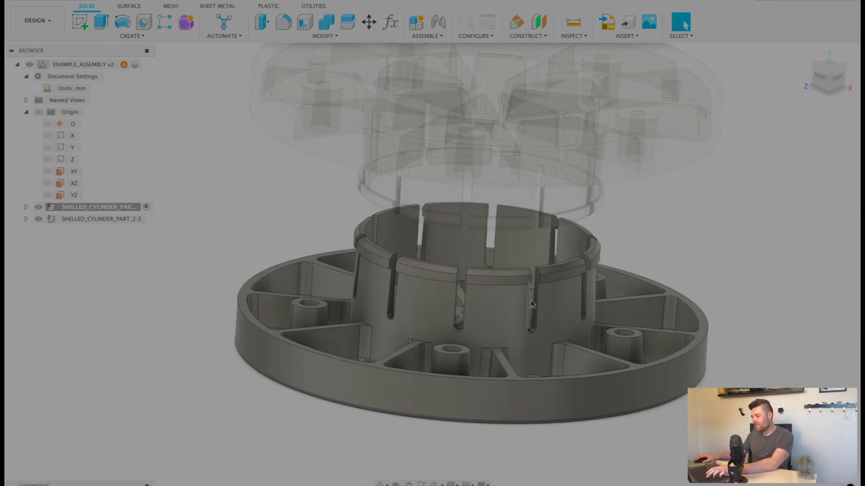
{"action": "scroll", "coordinate": [482, 285], "scroll_direction": "up", "scroll_amount": 3}
{"action": "middle_click_drag", "start_coordinate": [406, 205], "coordinate": [340, 215], "text": "shift"}
{"action": "scroll", "coordinate": [346, 220], "scroll_direction": "down", "scroll_amount": 3}
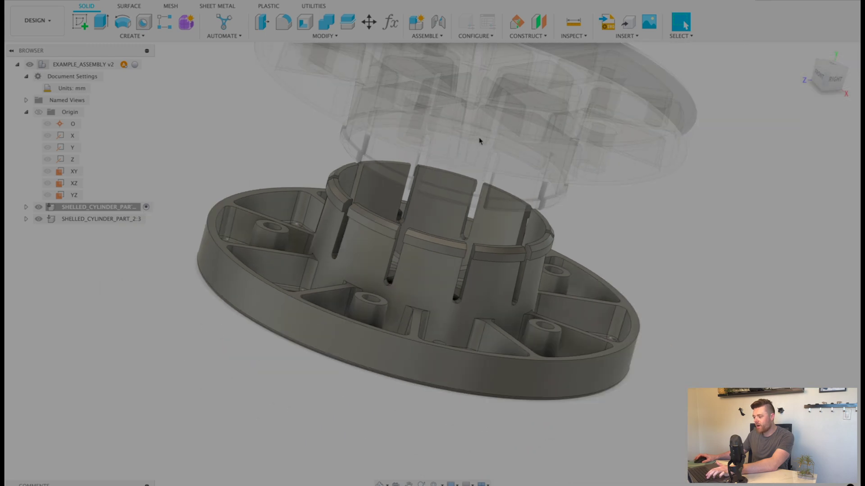
{"action": "scroll", "coordinate": [380, 160], "scroll_direction": "up", "scroll_amount": 5}
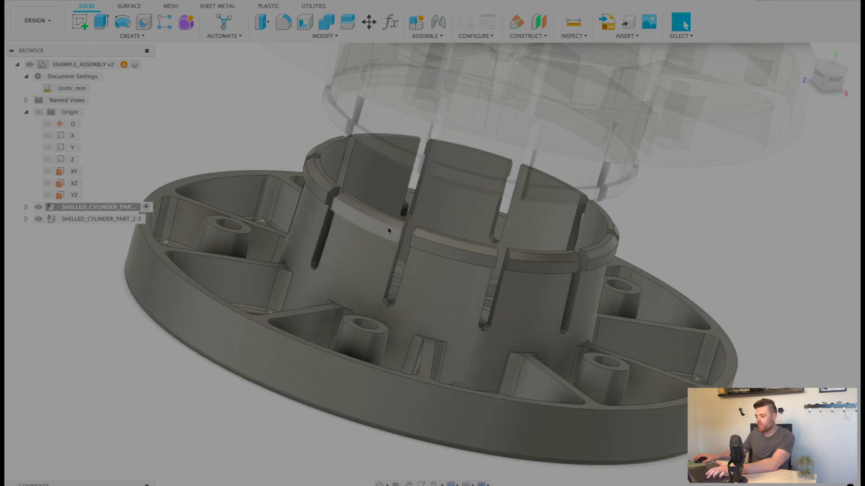
{"action": "scroll", "coordinate": [376, 215], "scroll_direction": "up", "scroll_amount": 3}
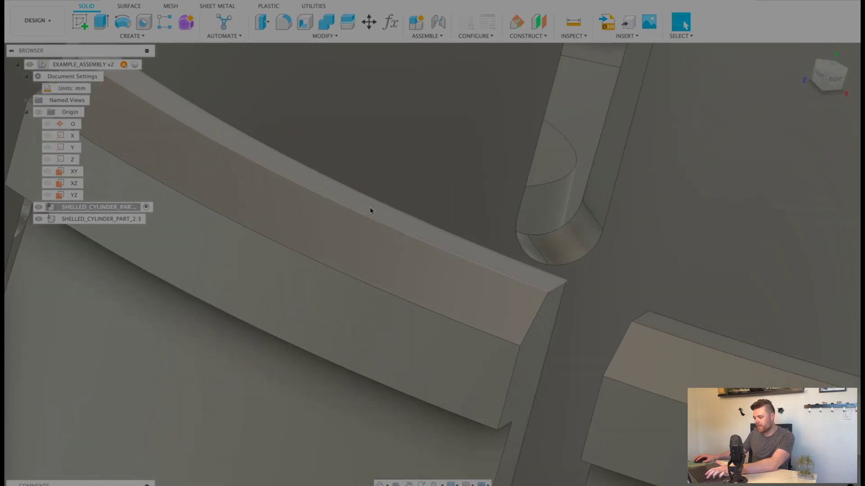
{"action": "left_click", "coordinate": [370, 210]}
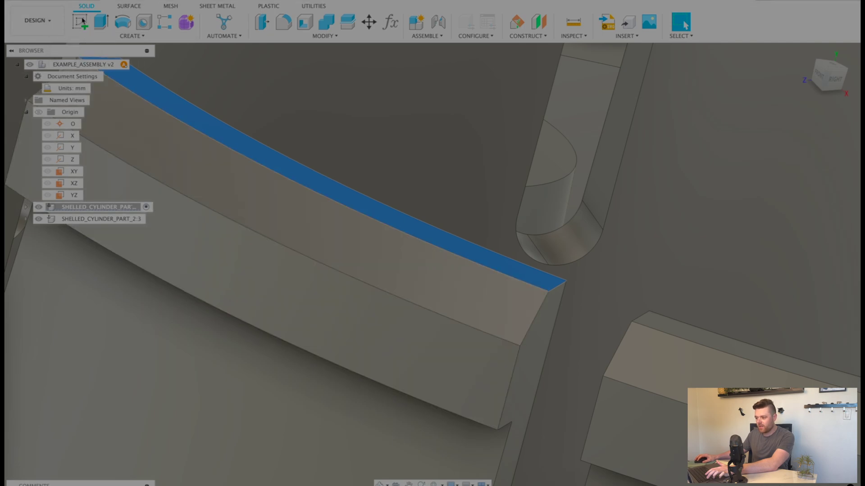
{"action": "left_click", "coordinate": [82, 21]}
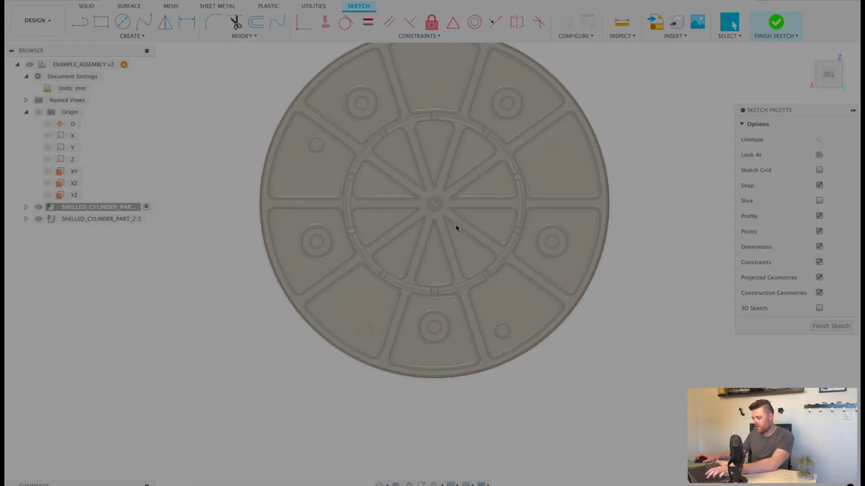
Draw a closed spline around the snap tab, spanning the slots at both of its ends, and finish the sketch.
{"action": "scroll", "coordinate": [455, 228], "scroll_direction": "up", "scroll_amount": 5}
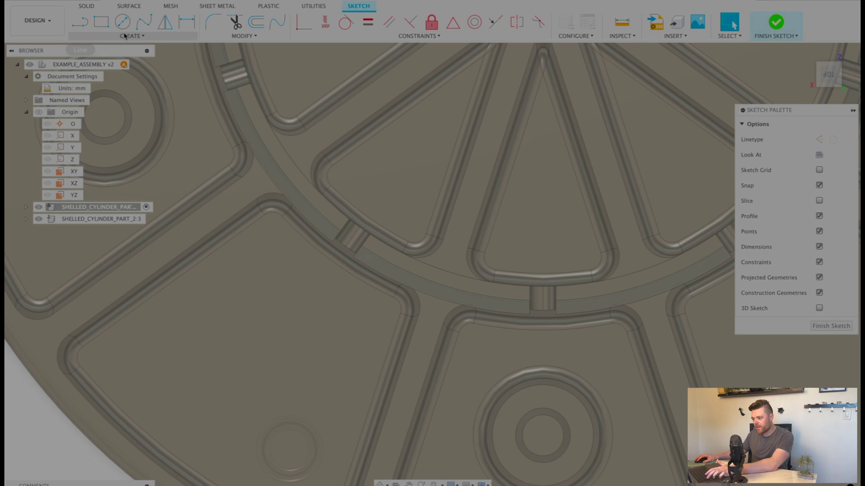
{"action": "left_click", "coordinate": [144, 21]}
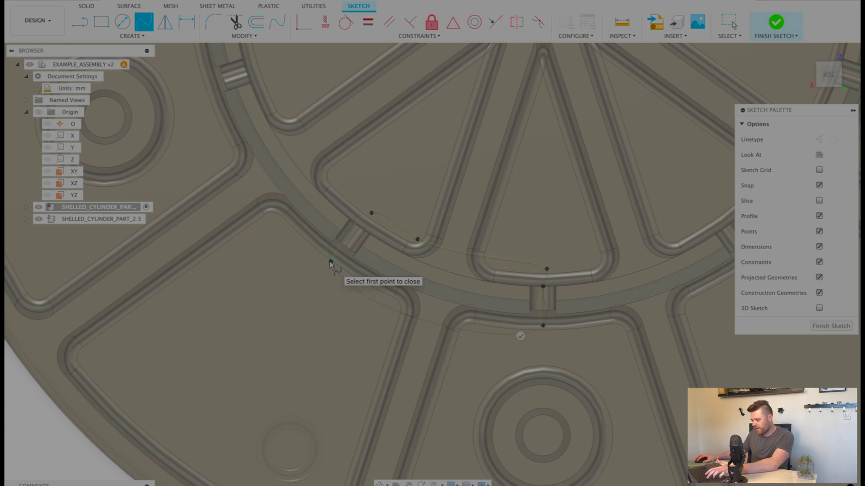
{"action": "left_click", "coordinate": [330, 263]}
{"action": "scroll", "coordinate": [352, 258], "scroll_direction": "up", "scroll_amount": 5}
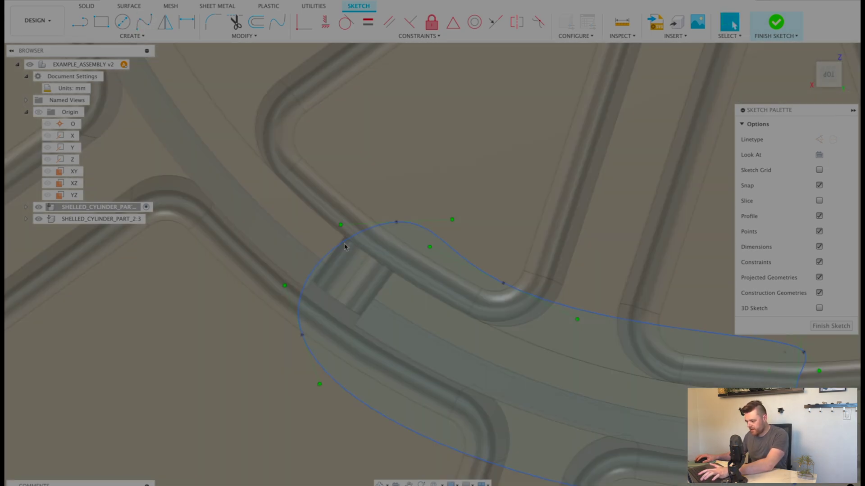
{"action": "scroll", "coordinate": [345, 247], "scroll_direction": "down", "scroll_amount": 8}
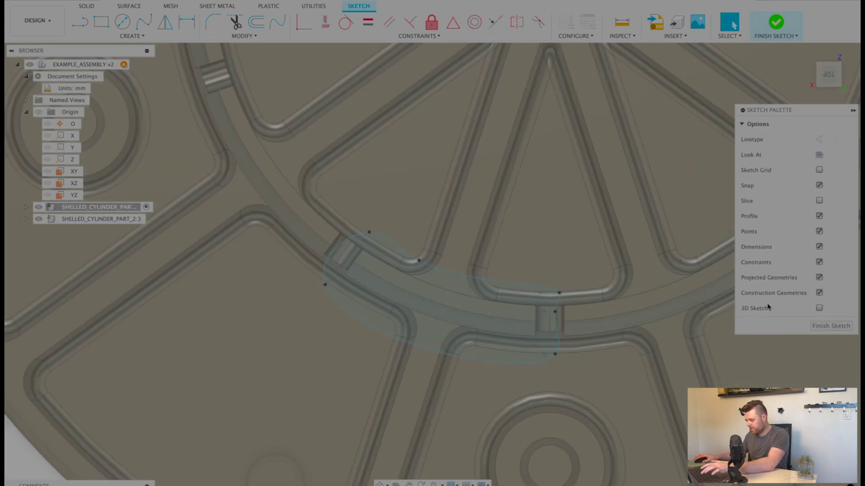
{"action": "left_click", "coordinate": [831, 326]}
Extrude the spline profile downward as a cut to remove the snap tab between the two slots.
{"action": "scroll", "coordinate": [547, 197], "scroll_direction": "down", "scroll_amount": 3}
{"action": "mouse_move", "coordinate": [546, 197]}
{"action": "middle_mouse_down", "text": "shift"}
{"action": "mouse_move", "coordinate": [535, 212]}
{"action": "mouse_move", "coordinate": [540, 164]}
{"action": "middle_mouse_up", "text": "shift"}
{"action": "scroll", "coordinate": [508, 128], "scroll_direction": "up", "scroll_amount": 5}
{"action": "left_click", "coordinate": [509, 126]}
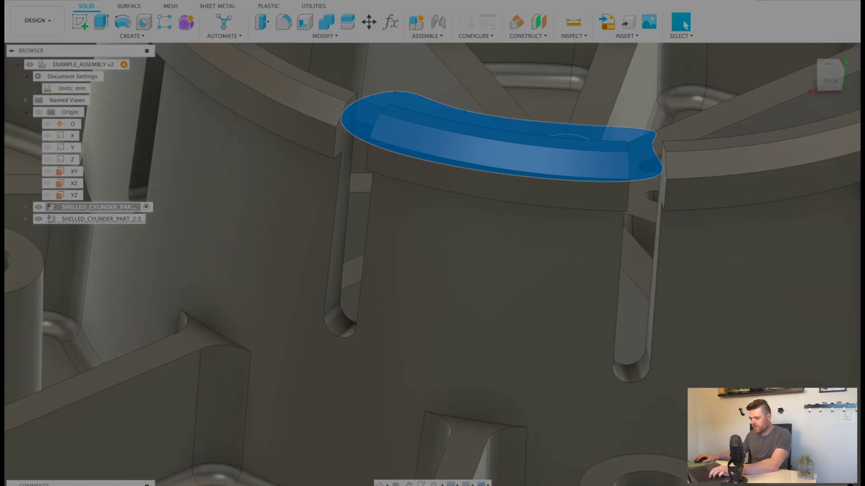
{"action": "left_click", "coordinate": [102, 22]}
{"action": "left_click_drag", "start_coordinate": [498, 126], "coordinate": [467, 348]}
{"action": "middle_click_drag", "start_coordinate": [467, 348], "coordinate": [478, 303], "text": "shift"}
{"action": "scroll", "coordinate": [479, 303], "scroll_direction": "down", "scroll_amount": 3}
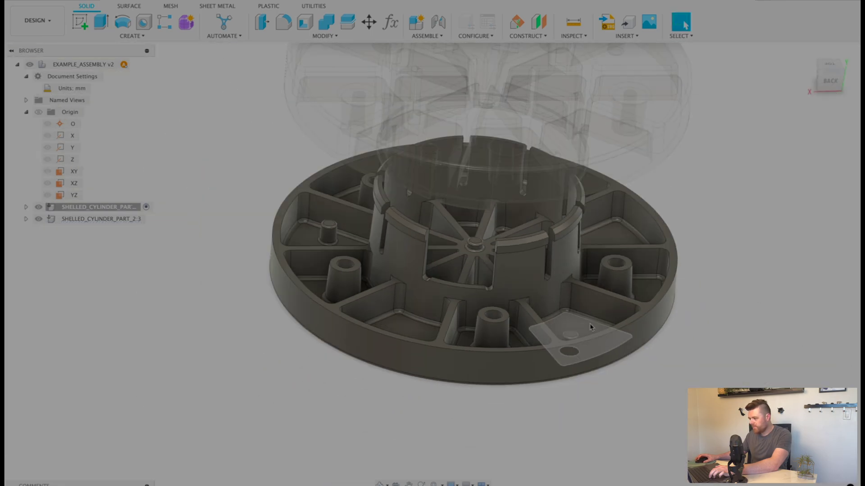
Examine the tab cut on both the lower cylinder and its mirrored upper instance from several angles.
{"action": "scroll", "coordinate": [539, 294], "scroll_direction": "up", "scroll_amount": 4}
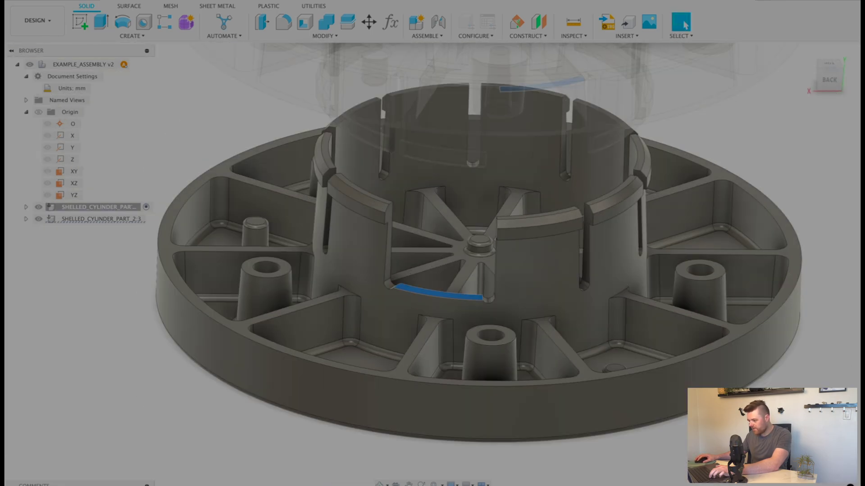
{"action": "scroll", "coordinate": [494, 276], "scroll_direction": "down", "scroll_amount": 3}
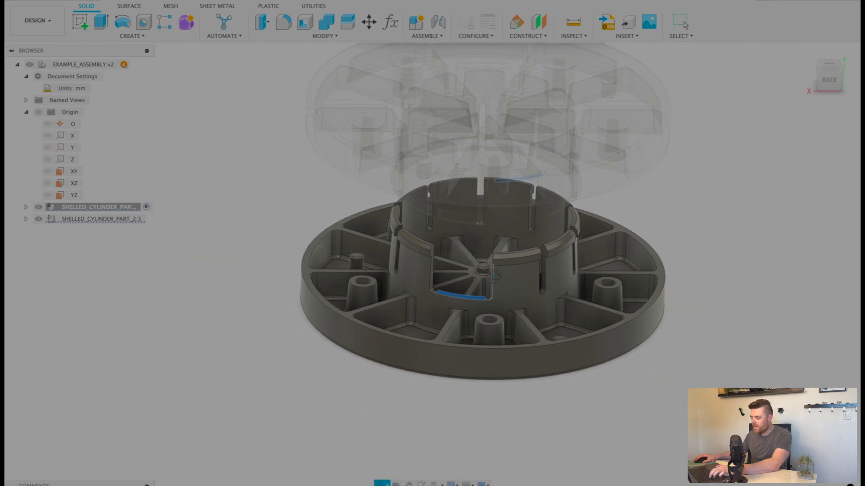
{"action": "middle_click_drag", "start_coordinate": [494, 276], "coordinate": [499, 245], "text": "shift"}
{"action": "scroll", "coordinate": [511, 166], "scroll_direction": "up", "scroll_amount": 4}
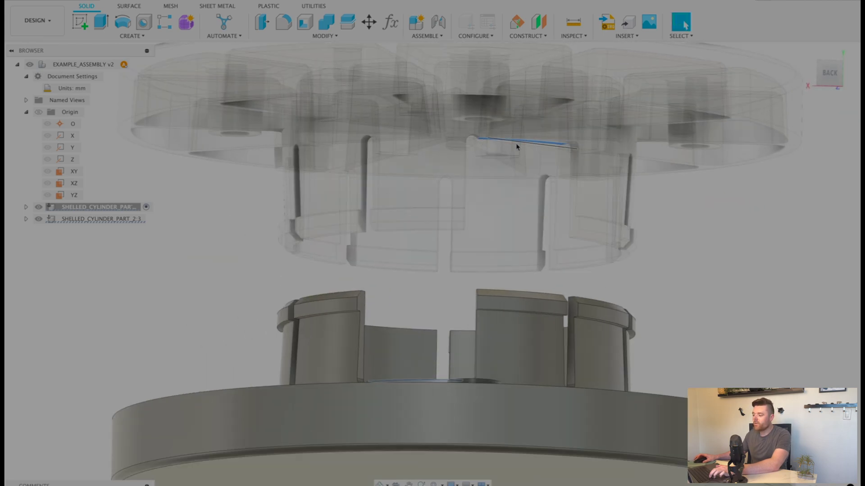
{"action": "scroll", "coordinate": [516, 146], "scroll_direction": "down", "scroll_amount": 6}
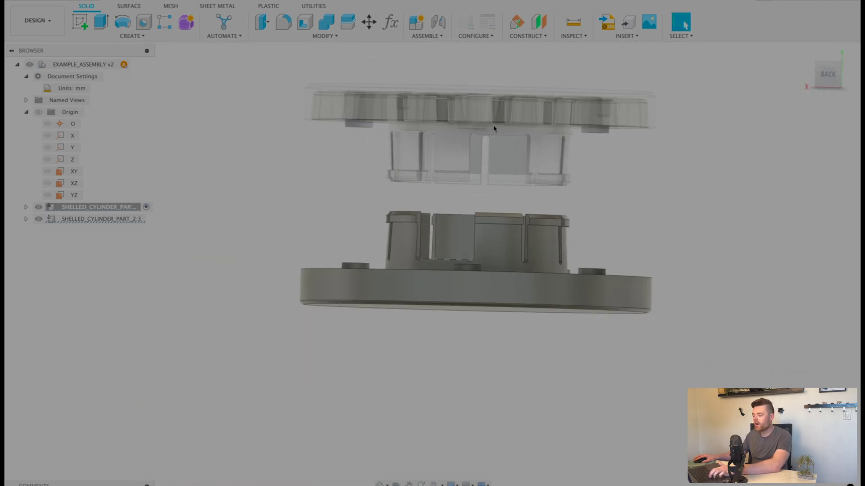
{"action": "mouse_move", "coordinate": [493, 129]}
{"action": "middle_mouse_down", "text": "shift"}
{"action": "mouse_move", "coordinate": [495, 144]}
{"action": "mouse_move", "coordinate": [497, 118]}
{"action": "middle_mouse_up", "text": "shift"}
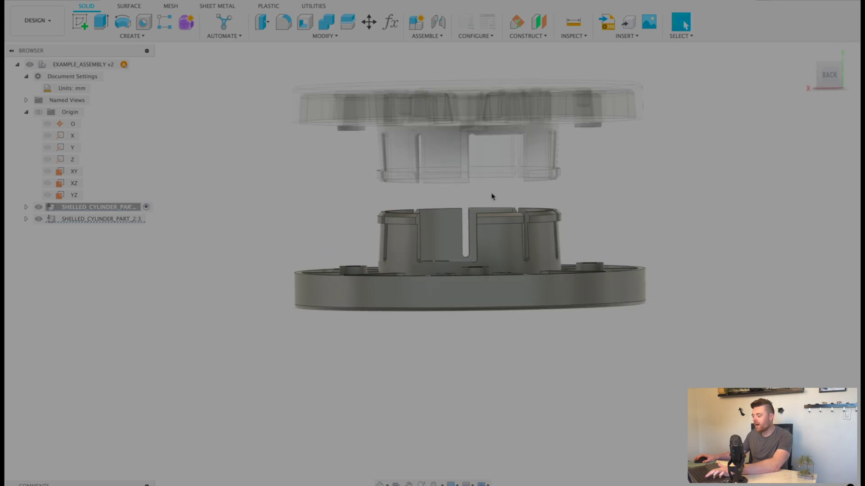
{"action": "scroll", "coordinate": [504, 201], "scroll_direction": "up", "scroll_amount": 3}
{"action": "middle_click_drag", "start_coordinate": [504, 204], "coordinate": [488, 223], "text": "shift"}
{"action": "scroll", "coordinate": [574, 221], "scroll_direction": "down", "scroll_amount": 2}
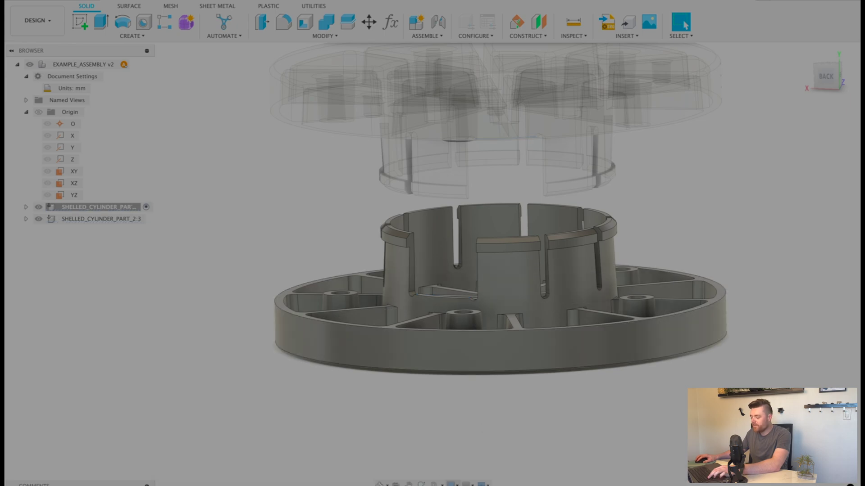
Create a full circular pattern of the tab cut feature around the vertical Y axis with a quantity of 5.
{"action": "left_click", "coordinate": [446, 297]}
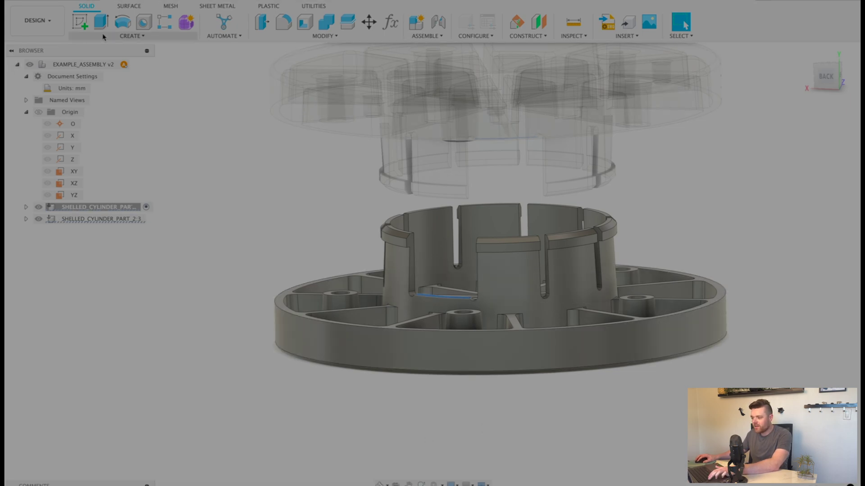
{"action": "left_click", "coordinate": [165, 22]}
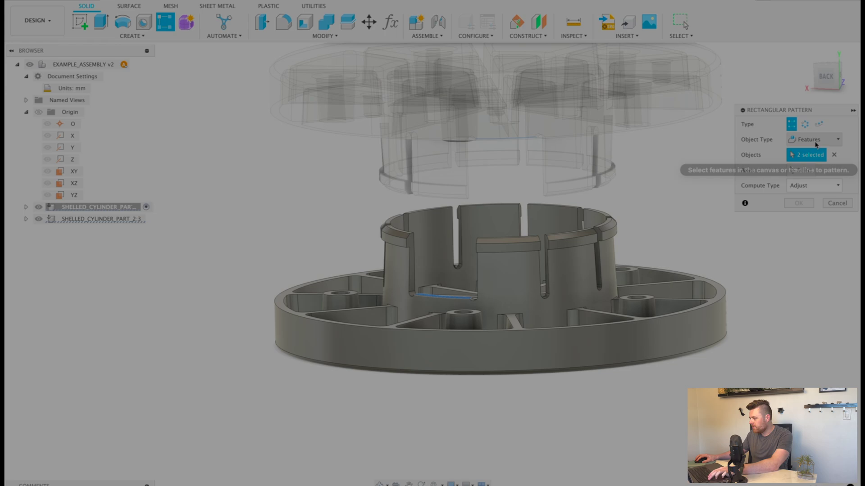
{"action": "left_click", "coordinate": [814, 140]}
{"action": "left_click", "coordinate": [805, 123]}
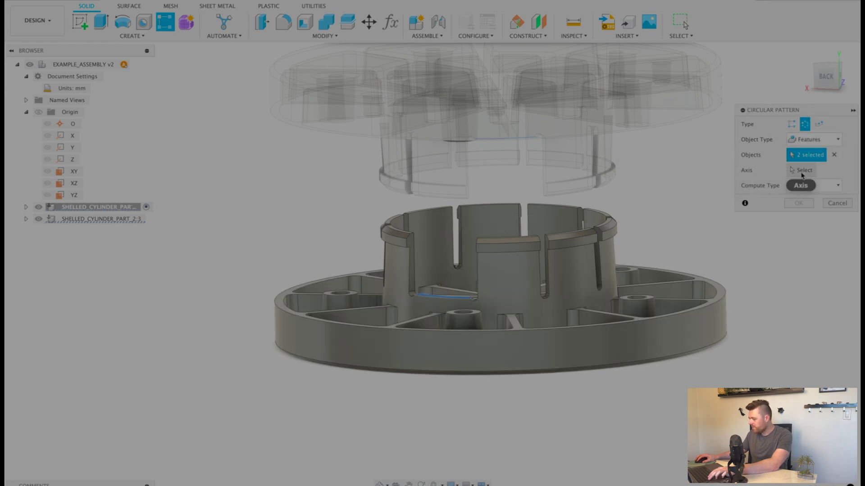
{"action": "scroll", "coordinate": [596, 320], "scroll_direction": "down", "scroll_amount": 5}
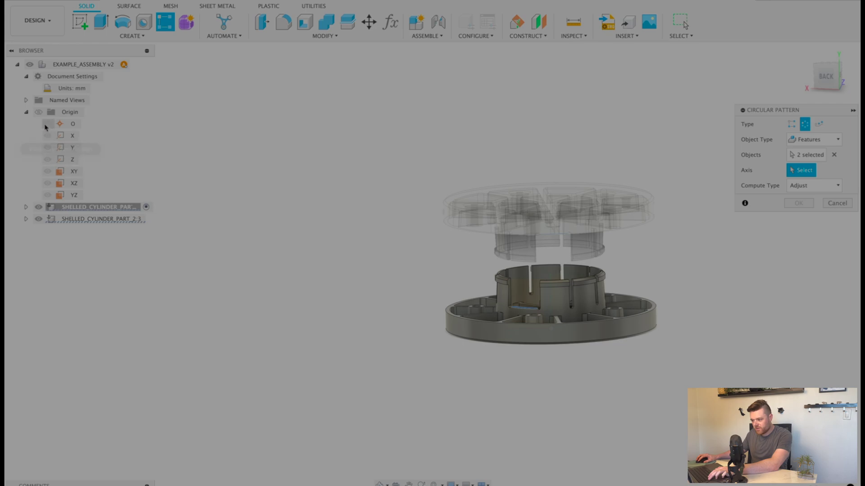
{"action": "left_click", "coordinate": [26, 208]}
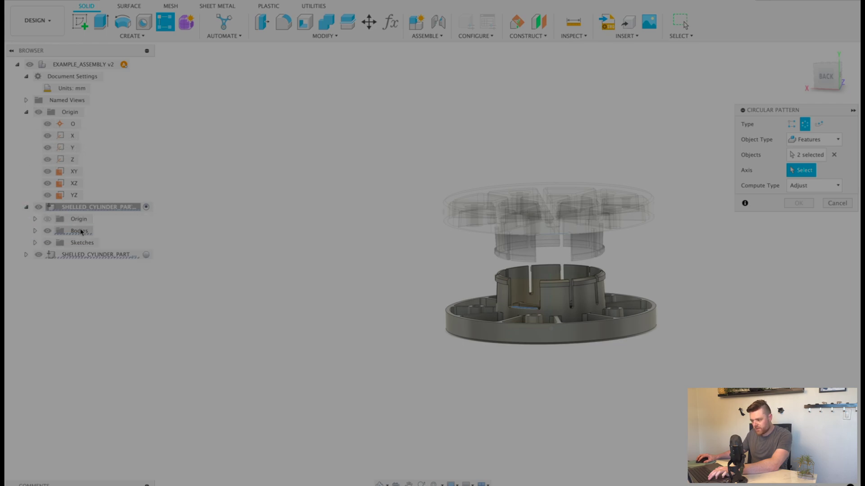
{"action": "scroll", "coordinate": [587, 328], "scroll_direction": "down", "scroll_amount": 8}
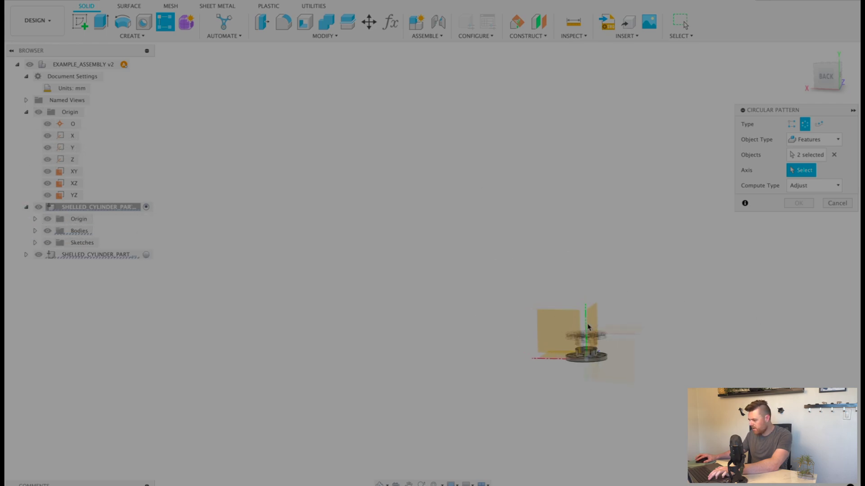
{"action": "left_click", "coordinate": [586, 316]}
{"action": "scroll", "coordinate": [604, 376], "scroll_direction": "up", "scroll_amount": 10}
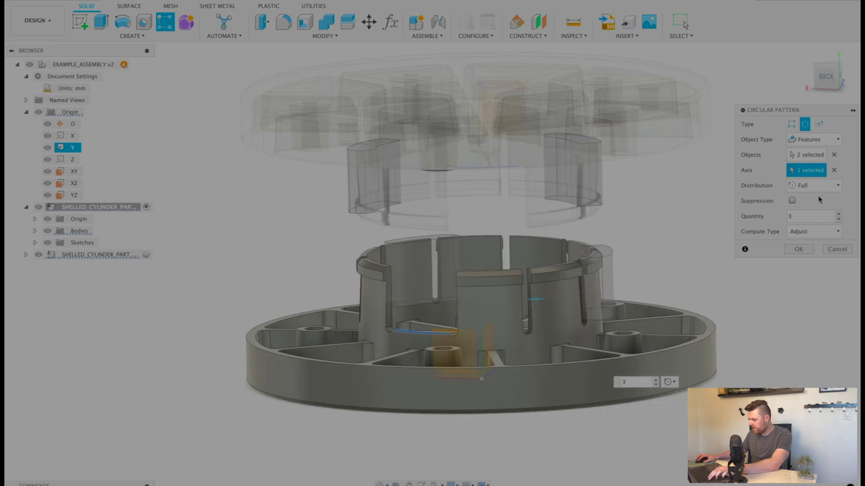
{"action": "type", "text": "5"}
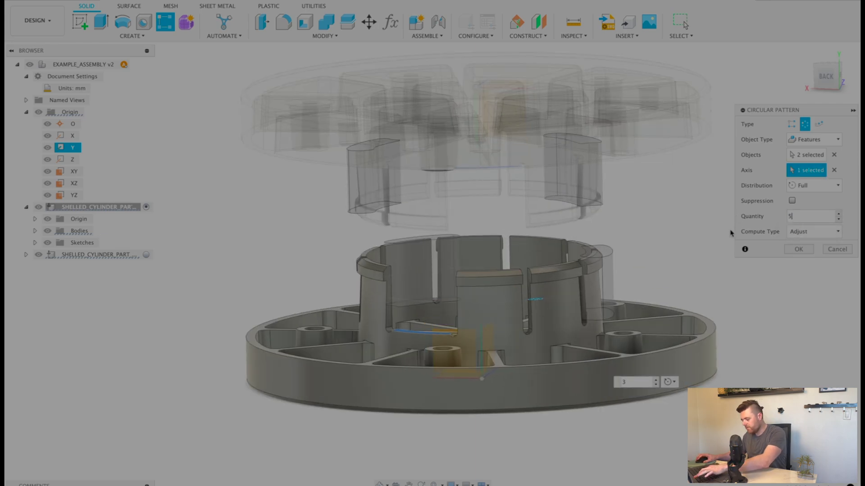
{"action": "key", "text": "Return"}
Reactivate the top-level EXAMPLE_ASSEMBLY and examine the patterned cuts on both cylinder instances.
{"action": "middle_click_drag", "start_coordinate": [455, 331], "coordinate": [500, 361], "text": "shift"}
{"action": "middle_click_drag", "start_coordinate": [496, 225], "coordinate": [697, 279], "text": "shift"}
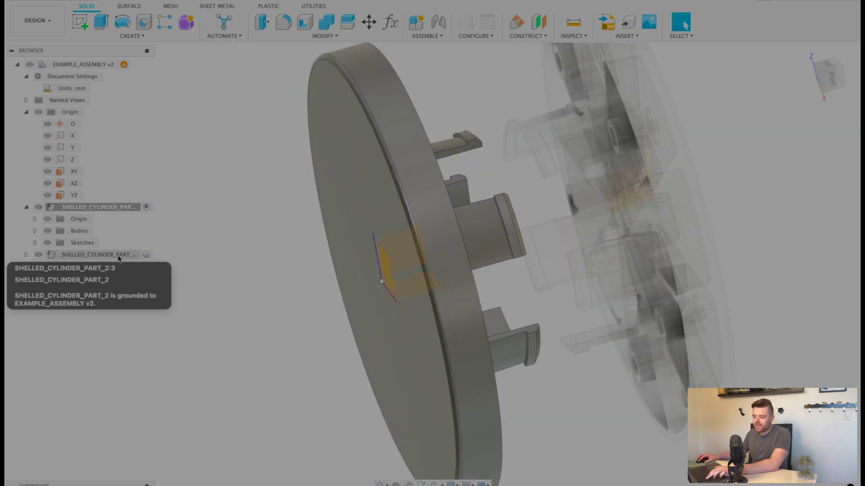
{"action": "left_click", "coordinate": [145, 255]}
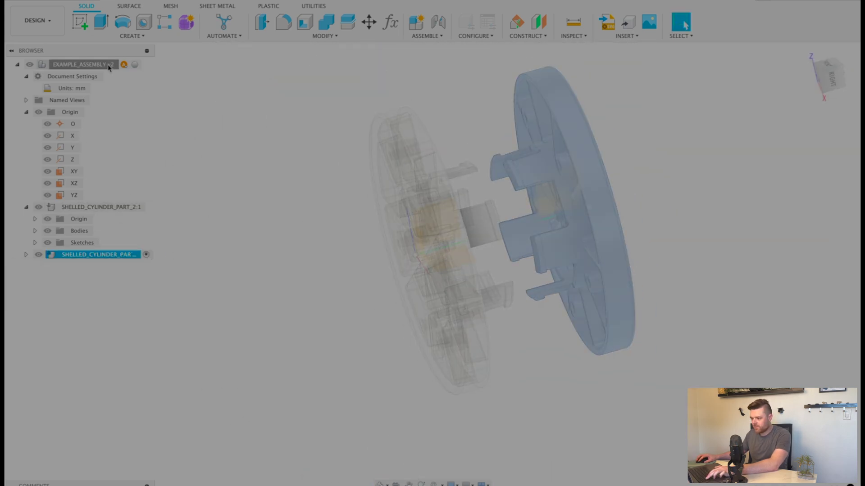
{"action": "left_click", "coordinate": [135, 64]}
{"action": "scroll", "coordinate": [317, 141], "scroll_direction": "down", "scroll_amount": 3}
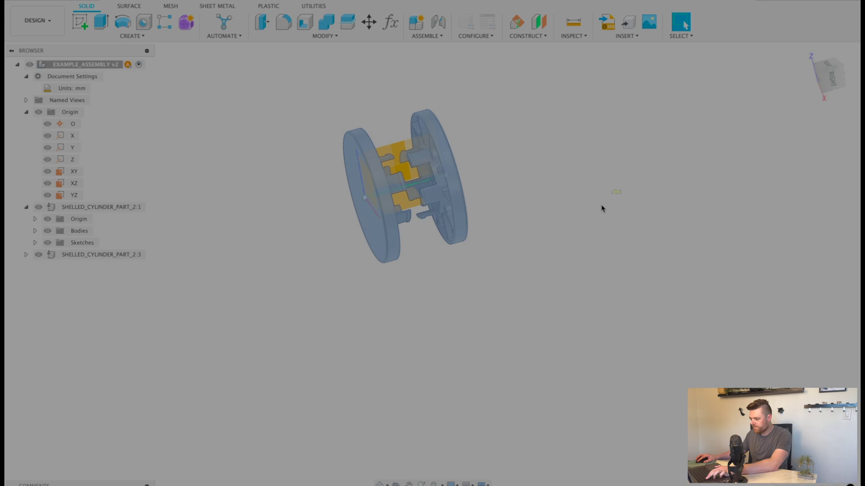
{"action": "scroll", "coordinate": [500, 334], "scroll_direction": "down", "scroll_amount": 2}
{"action": "scroll", "coordinate": [449, 268], "scroll_direction": "up", "scroll_amount": 5}
{"action": "middle_click_drag", "start_coordinate": [488, 272], "coordinate": [681, 291], "text": "shift"}
{"action": "scroll", "coordinate": [284, 343], "scroll_direction": "up", "scroll_amount": 5}
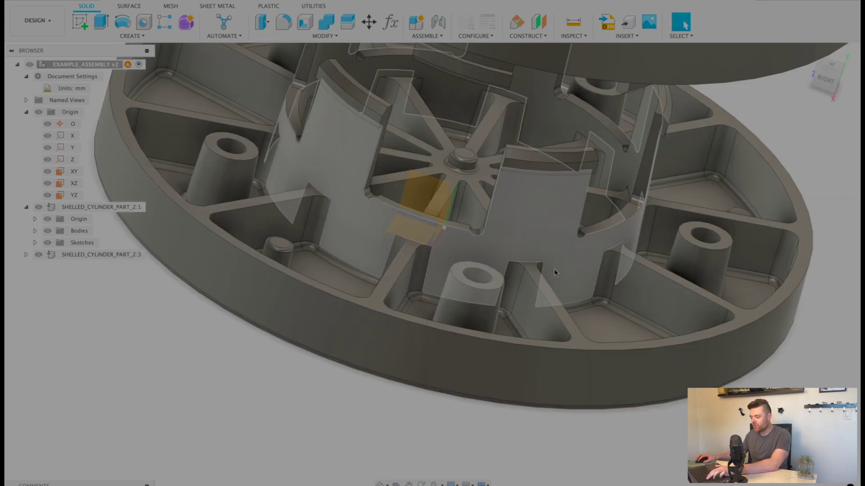
{"action": "scroll", "coordinate": [315, 355], "scroll_direction": "down", "scroll_amount": 5}
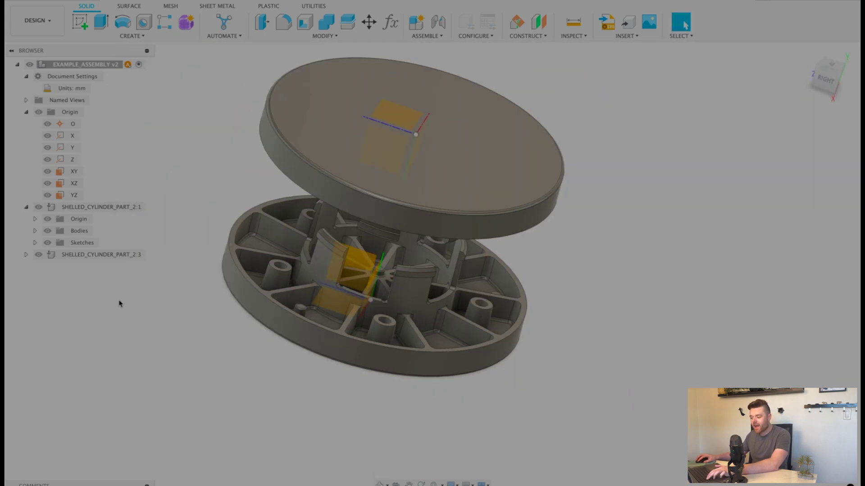
Activate the upper cylinder instance and sketch an origin-centred circle on its flat outer face, slightly over half the disc's diameter.
{"action": "left_click", "coordinate": [80, 255]}
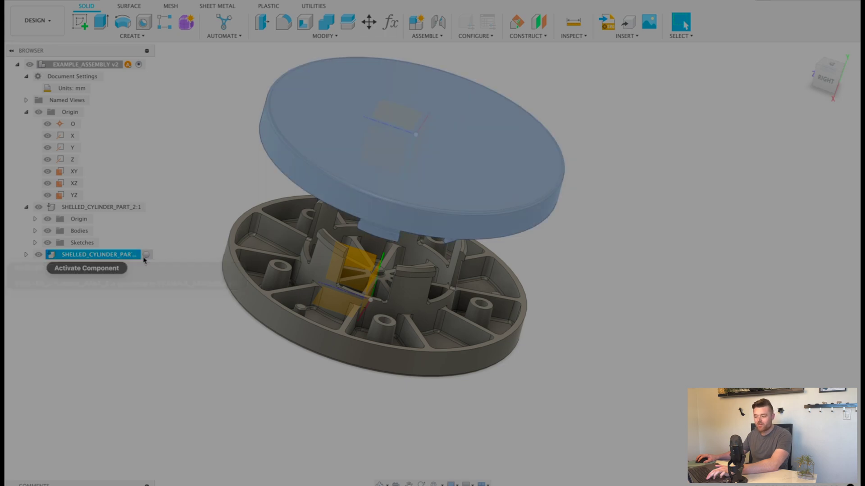
{"action": "left_click", "coordinate": [146, 255]}
{"action": "left_click", "coordinate": [452, 146]}
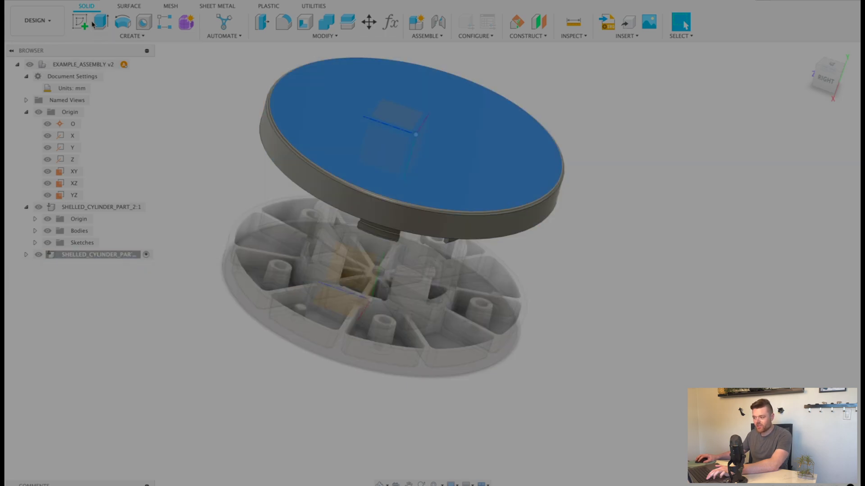
{"action": "left_click", "coordinate": [89, 23]}
{"action": "key", "text": "c"}
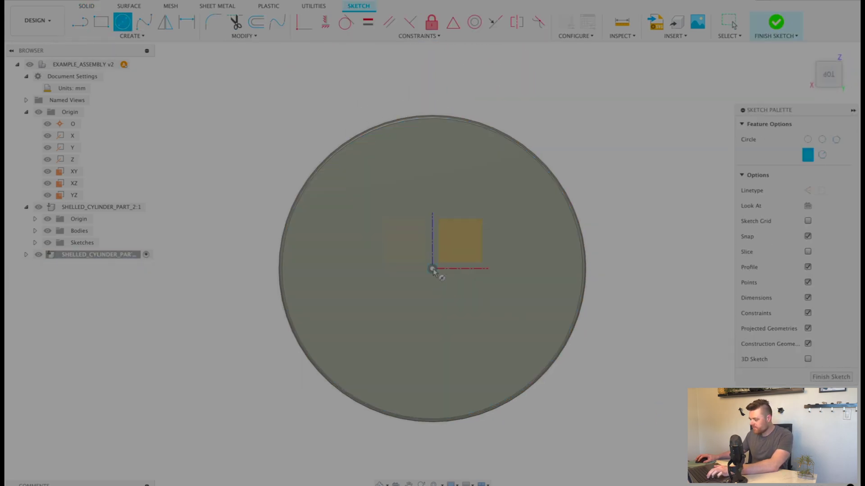
{"action": "left_click", "coordinate": [515, 259]}
{"action": "key", "text": "Escape"}
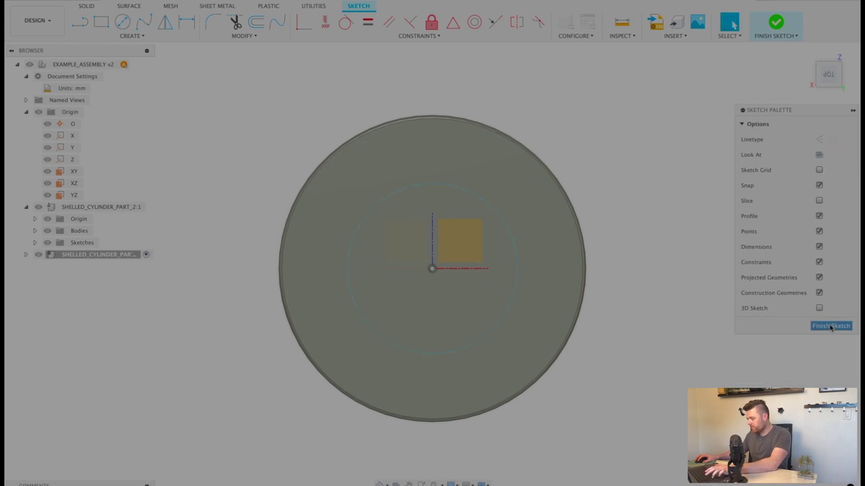
Extrude the sketched circle 2 mm outward on the upper cylinder's outer face, joined to the body.
{"action": "left_click", "coordinate": [831, 326]}
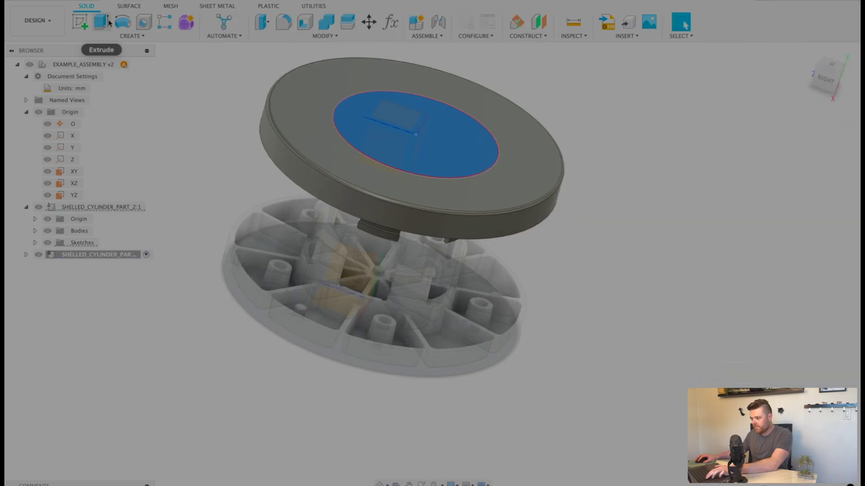
{"action": "left_click", "coordinate": [108, 23]}
{"action": "type", "text": "2"}
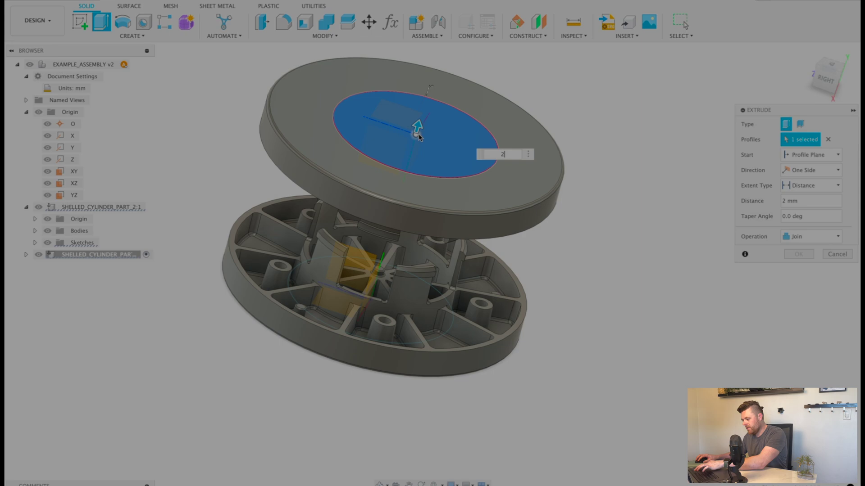
{"action": "key", "text": "Return"}
{"action": "middle_click_drag", "start_coordinate": [509, 315], "coordinate": [513, 221], "text": "shift"}
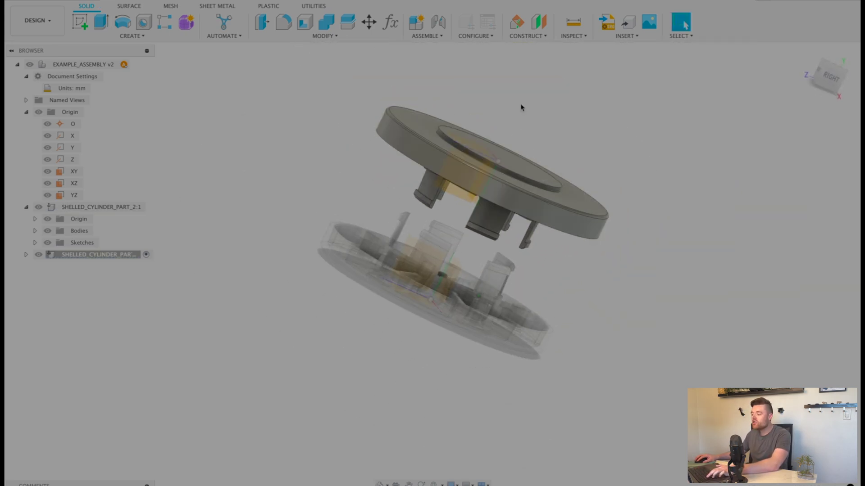
{"action": "left_click", "coordinate": [102, 208]}
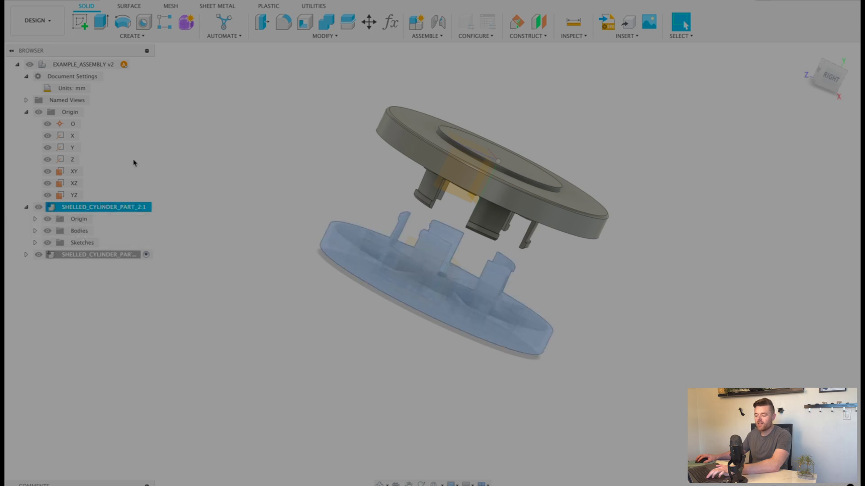
{"action": "left_click", "coordinate": [156, 184]}
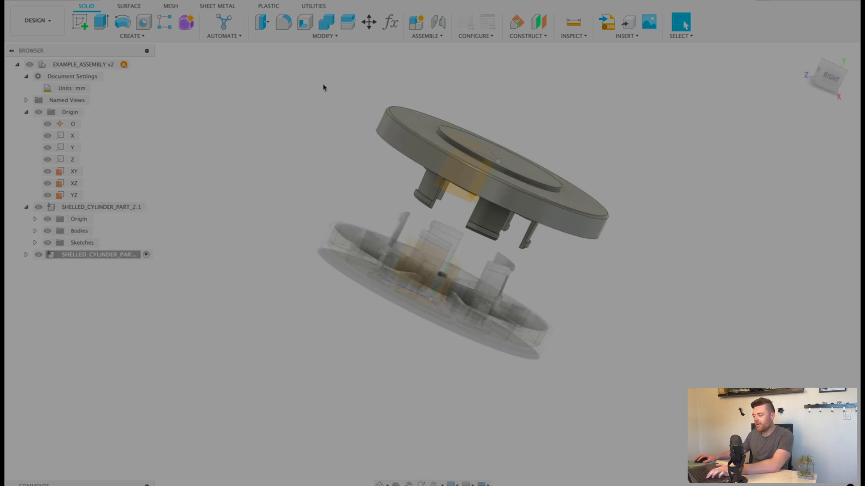
{"action": "middle_click_drag", "start_coordinate": [469, 141], "coordinate": [464, 158], "text": "shift"}
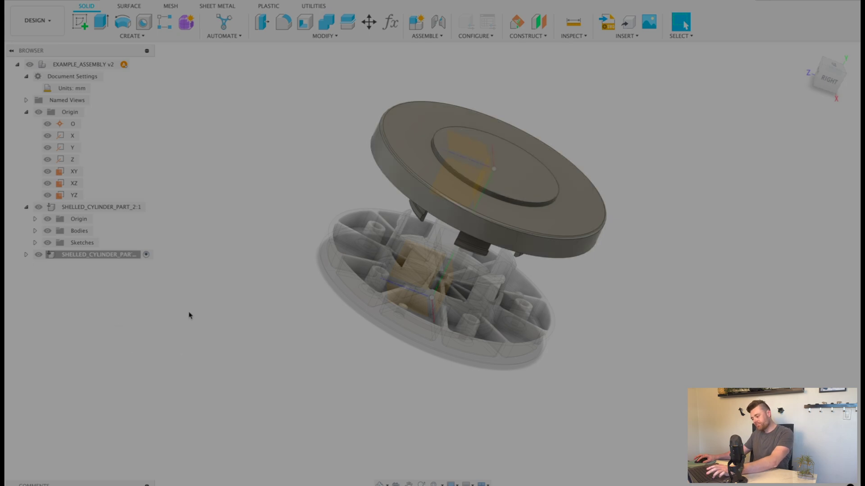
Delete the upper cylinder instance, and remove the tab cut, its circular pattern, the circle sketch and the disc extrusion from the history.
{"action": "right_click", "coordinate": [117, 254]}
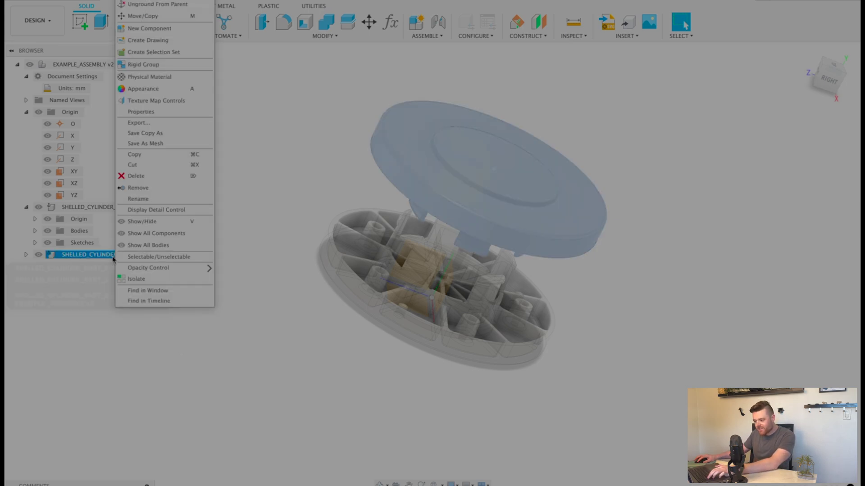
{"action": "left_click", "coordinate": [128, 176]}
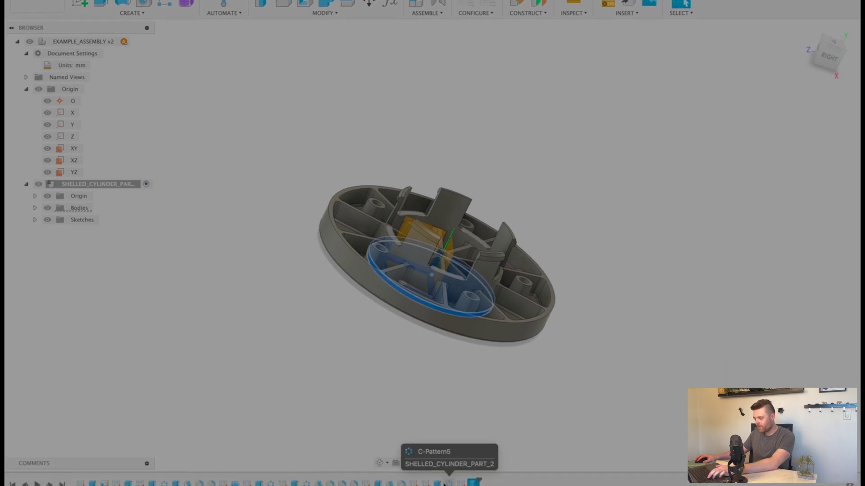
{"action": "right_click", "coordinate": [440, 474]}
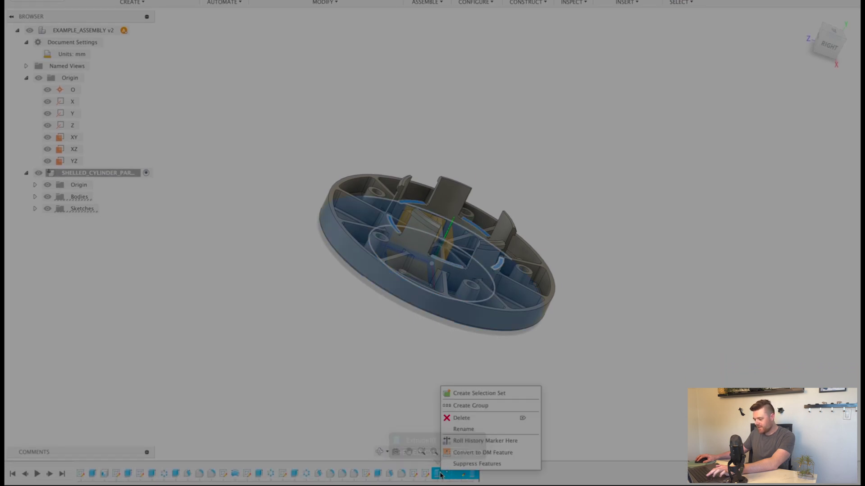
{"action": "left_click", "coordinate": [475, 422]}
{"action": "scroll", "coordinate": [428, 177], "scroll_direction": "up", "scroll_amount": 3}
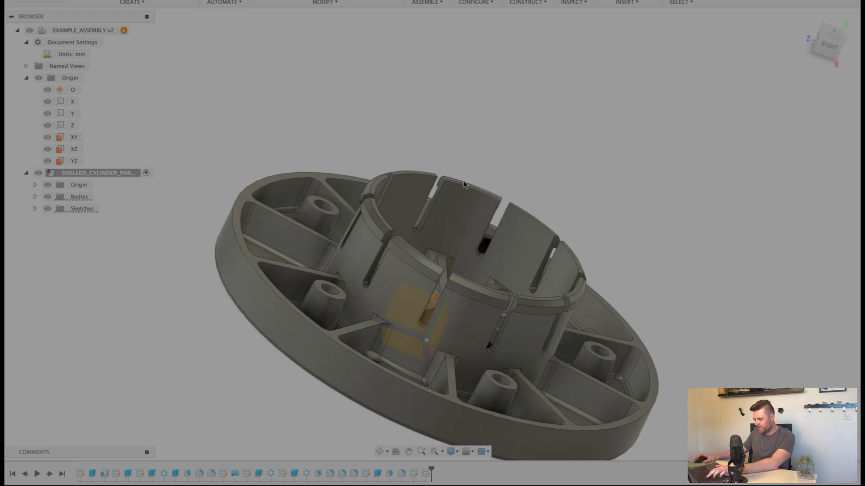
{"action": "middle_click_drag", "start_coordinate": [427, 177], "coordinate": [424, 152], "text": "shift"}
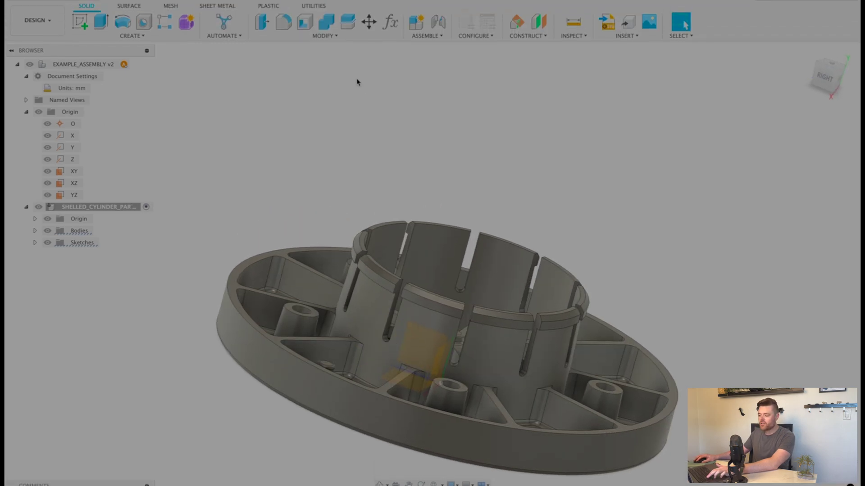
Reactivate the top-level assembly and rename the remaining cylinder component SHELLED_CYLINDER_PART_1.
{"action": "right_click", "coordinate": [95, 208]}
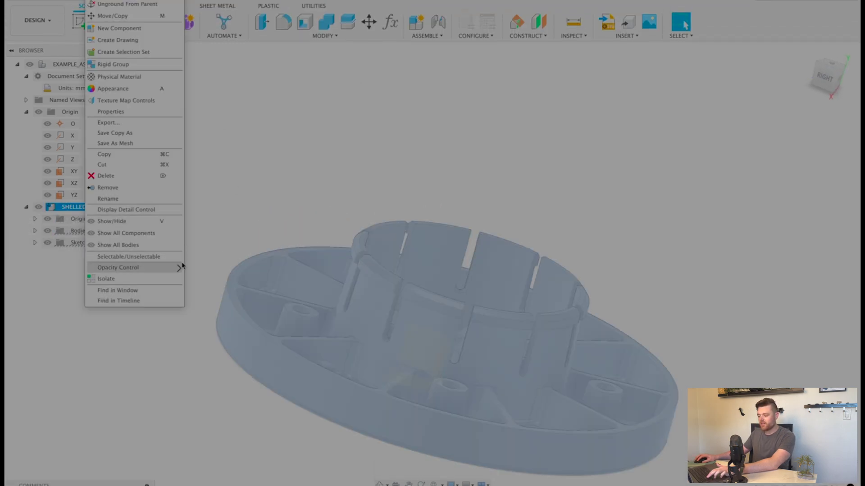
{"action": "left_click", "coordinate": [244, 127]}
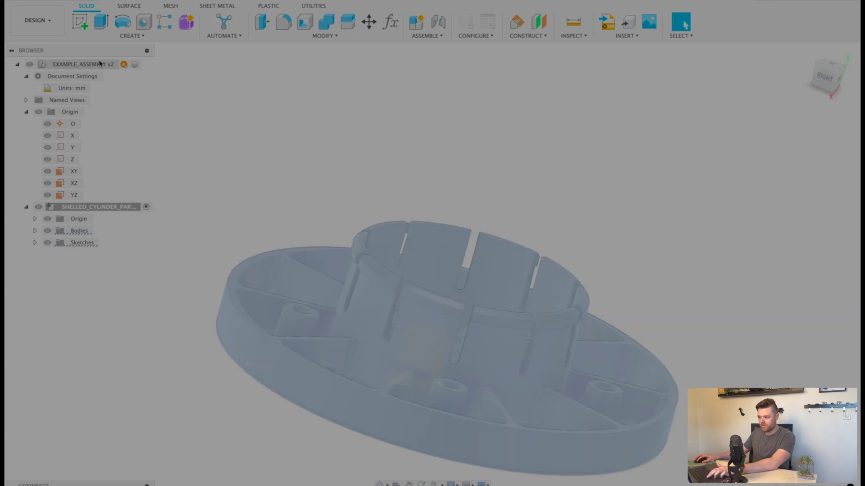
{"action": "left_click", "coordinate": [135, 65]}
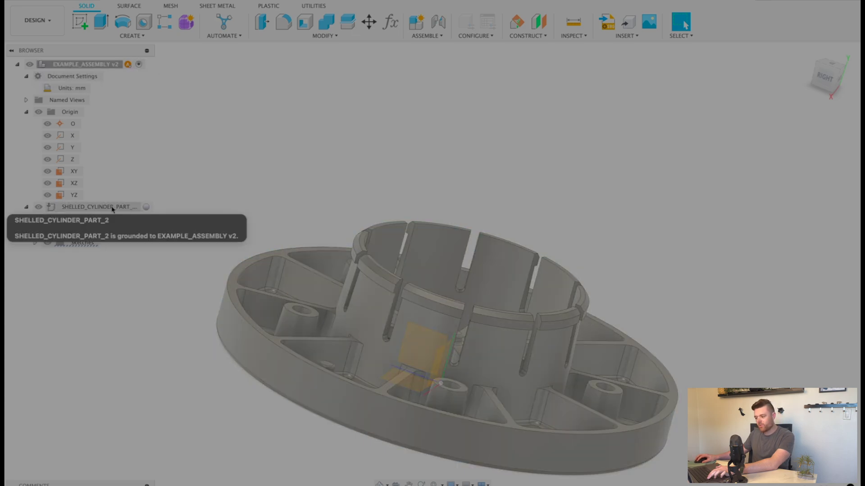
{"action": "right_click", "coordinate": [115, 207]}
{"action": "left_click", "coordinate": [289, 153]}
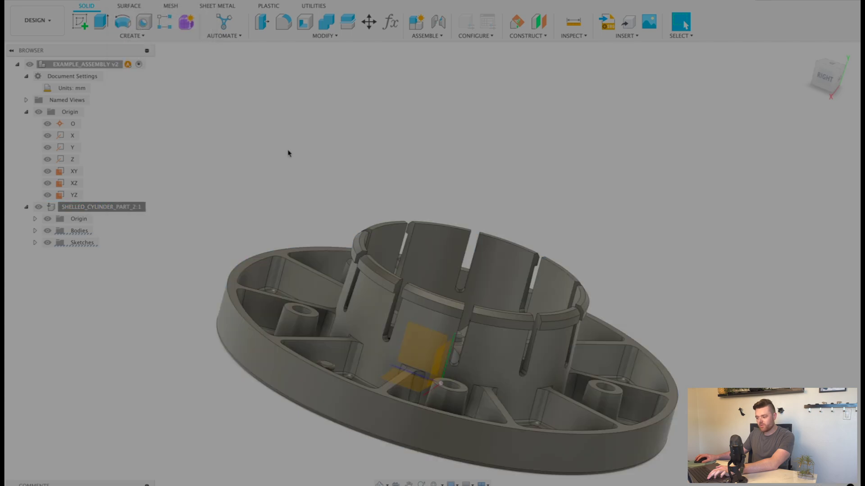
{"action": "left_click", "coordinate": [130, 210]}
{"action": "double_click", "coordinate": [139, 210]}
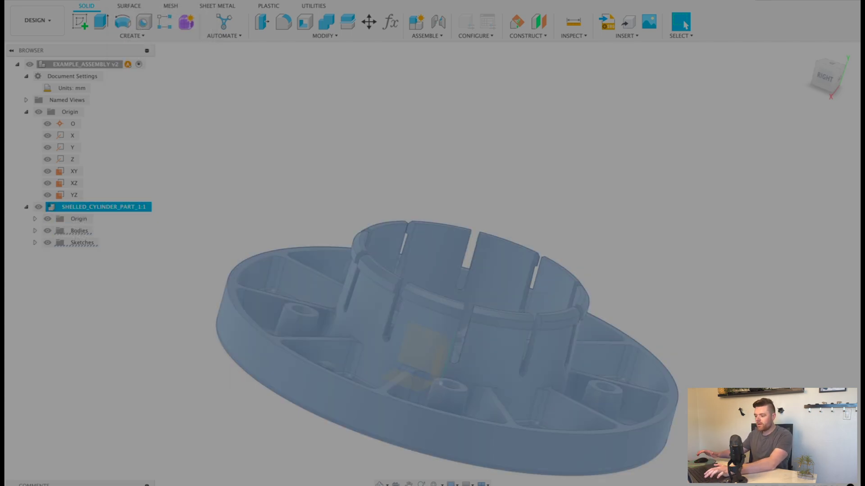
{"action": "left_click", "coordinate": [181, 138]}
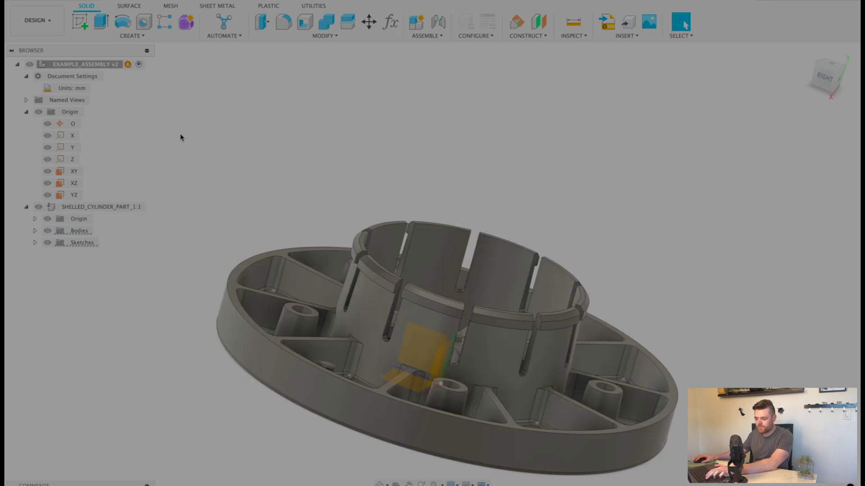
Copy SHELLED_CYLINDER_PART_1 and paste it into the top-level assembly as a new, independent component.
{"action": "right_click", "coordinate": [76, 208]}
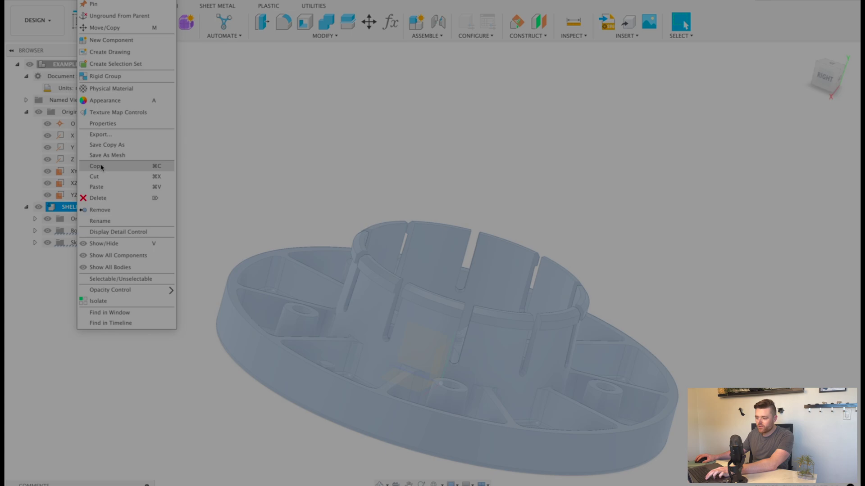
{"action": "left_click", "coordinate": [167, 118]}
{"action": "right_click", "coordinate": [108, 67]}
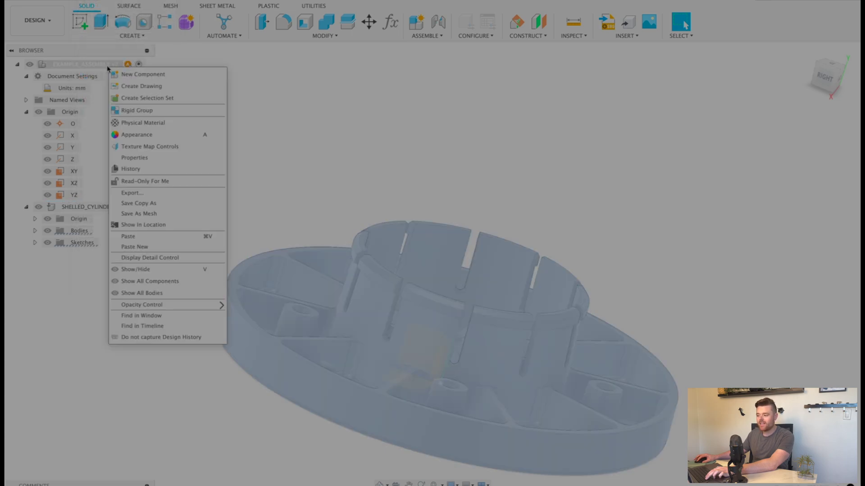
{"action": "left_click", "coordinate": [150, 247]}
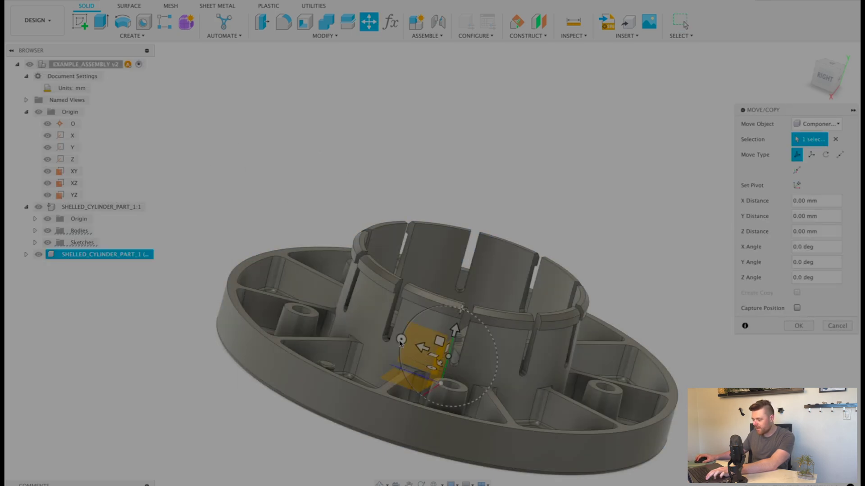
Rotate the pasted cylinder -180 degrees about X and move it above the original so the slotted rings face each other.
{"action": "left_click_drag", "start_coordinate": [401, 341], "coordinate": [474, 368]}
{"action": "scroll", "coordinate": [421, 182], "scroll_direction": "down", "scroll_amount": 3}
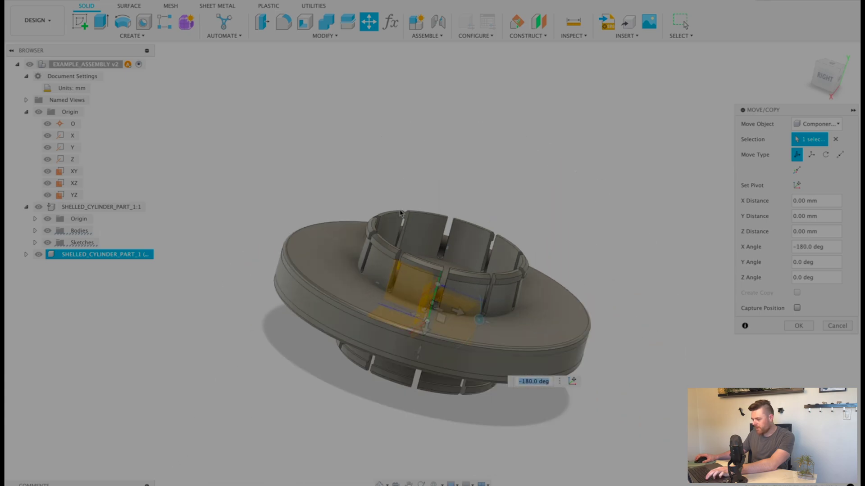
{"action": "middle_click_drag", "start_coordinate": [432, 288], "coordinate": [444, 336], "text": "shift"}
{"action": "left_click_drag", "start_coordinate": [430, 354], "coordinate": [436, 197]}
{"action": "left_click", "coordinate": [799, 325]}
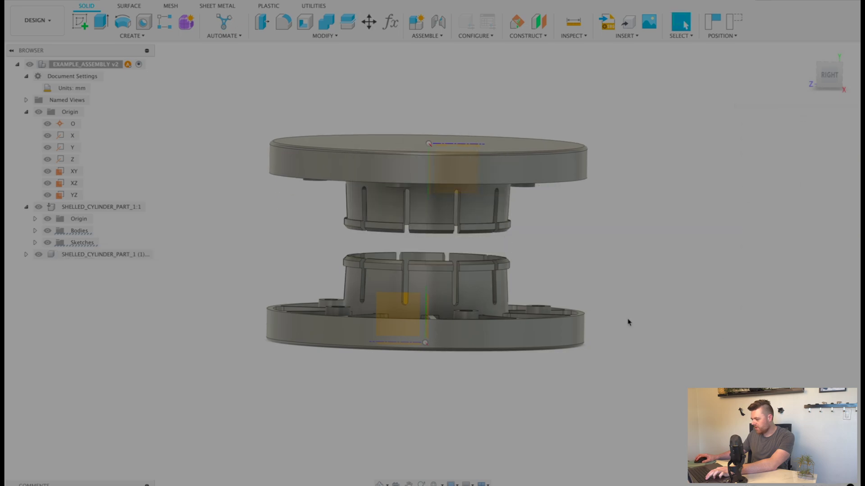
{"action": "middle_click_drag", "start_coordinate": [367, 228], "coordinate": [184, 202], "text": "shift"}
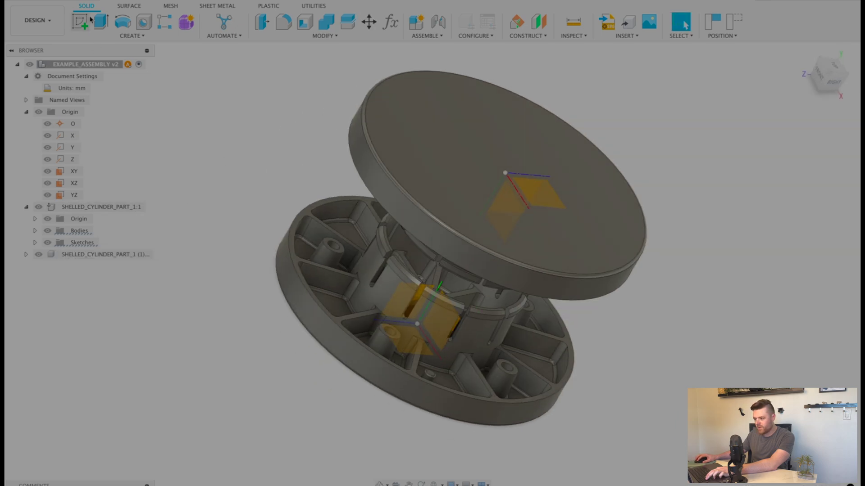
Save the assembly with the version description User Saved, and rename the pasted upper component SHELLED_CYLINDER_PART_2.
{"action": "key", "text": "super+s"}
{"action": "left_click", "coordinate": [433, 261]}
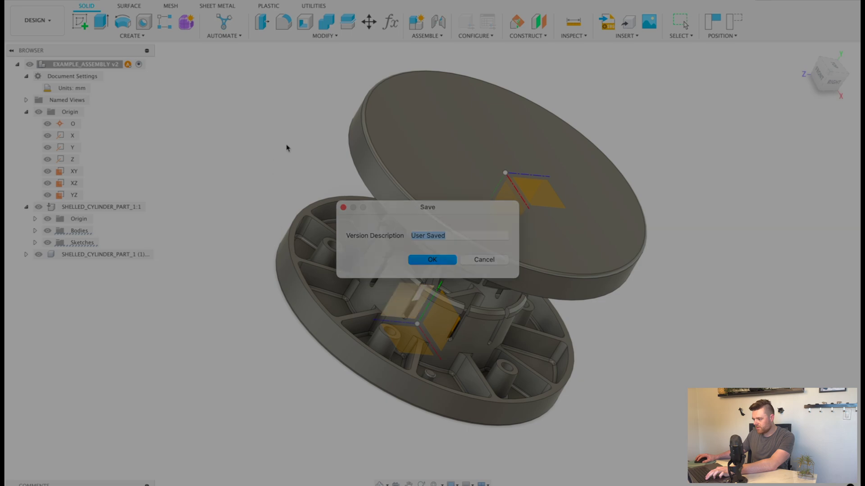
{"action": "middle_click_drag", "start_coordinate": [453, 189], "coordinate": [494, 209], "text": "shift"}
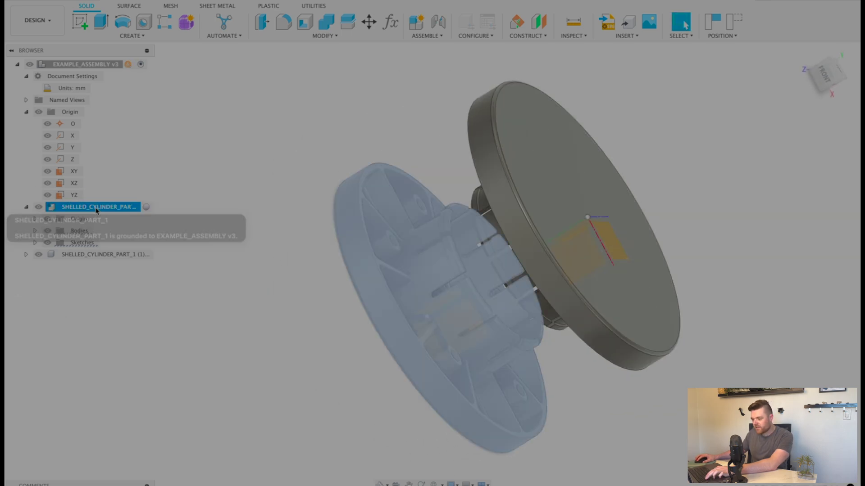
{"action": "left_click", "coordinate": [137, 253]}
{"action": "double_click", "coordinate": [130, 255]}
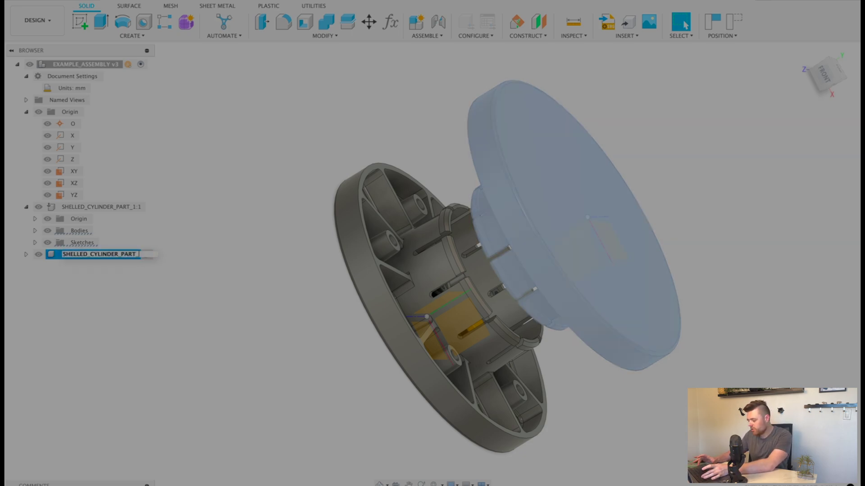
{"action": "key", "text": "Return"}
{"action": "left_click", "coordinate": [209, 144]}
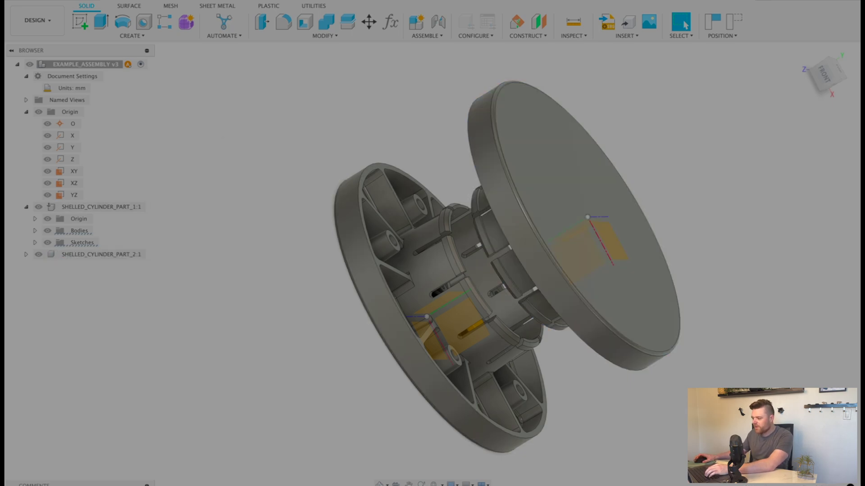
Activate the SHELLED_CYLINDER_PART_1 component for editing.
{"action": "scroll", "coordinate": [531, 298], "scroll_direction": "down", "scroll_amount": 3}
{"action": "middle_click_drag", "start_coordinate": [483, 278], "coordinate": [479, 287]}
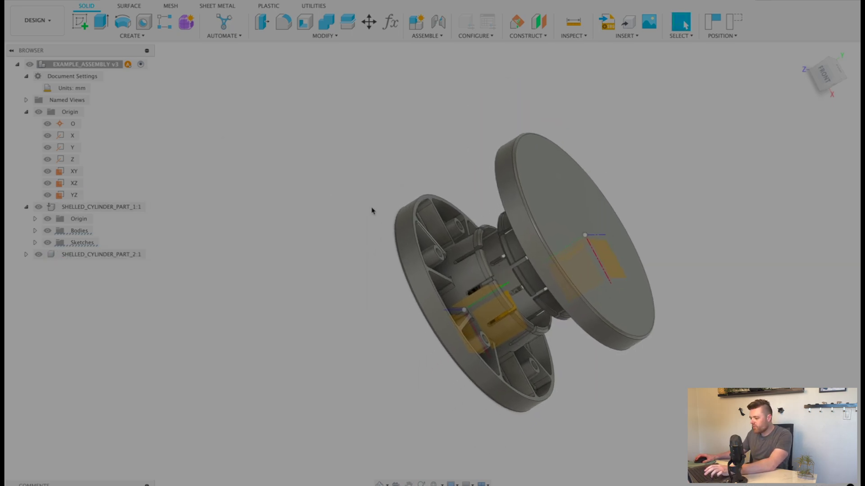
{"action": "left_click", "coordinate": [137, 208]}
{"action": "left_click", "coordinate": [145, 207]}
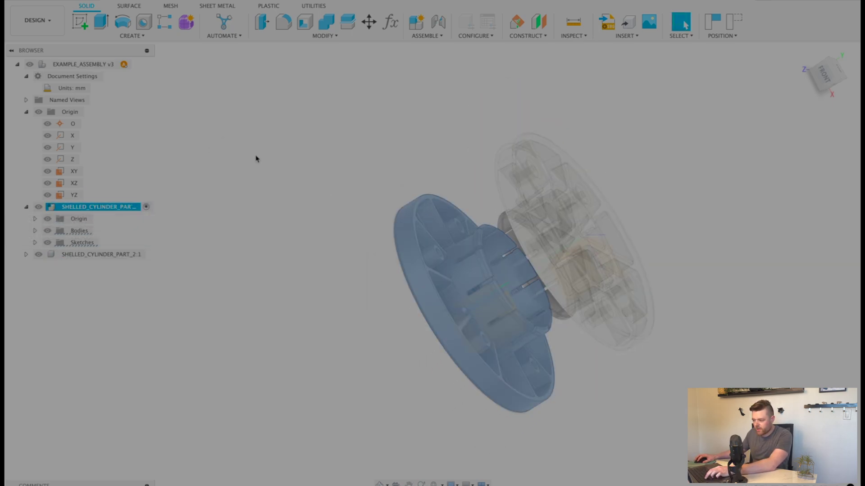
{"action": "left_click", "coordinate": [256, 155]}
Sketch an origin-centred circle on the lower cylinder's flat outer face, slightly under half the disc's diameter.
{"action": "scroll", "coordinate": [439, 221], "scroll_direction": "down", "scroll_amount": 3}
{"action": "middle_click_drag", "start_coordinate": [439, 220], "coordinate": [466, 232], "text": "shift"}
{"action": "scroll", "coordinate": [467, 231], "scroll_direction": "up", "scroll_amount": 4}
{"action": "left_click", "coordinate": [465, 232]}
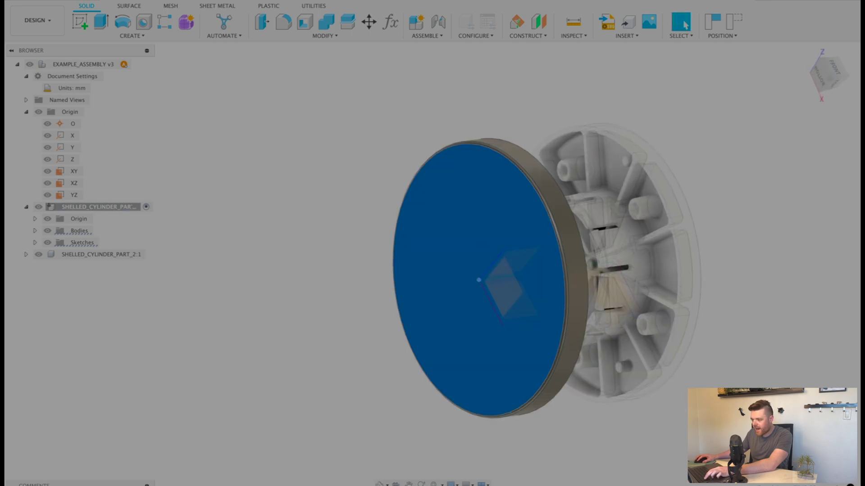
{"action": "left_click", "coordinate": [80, 22]}
{"action": "left_click", "coordinate": [450, 265]}
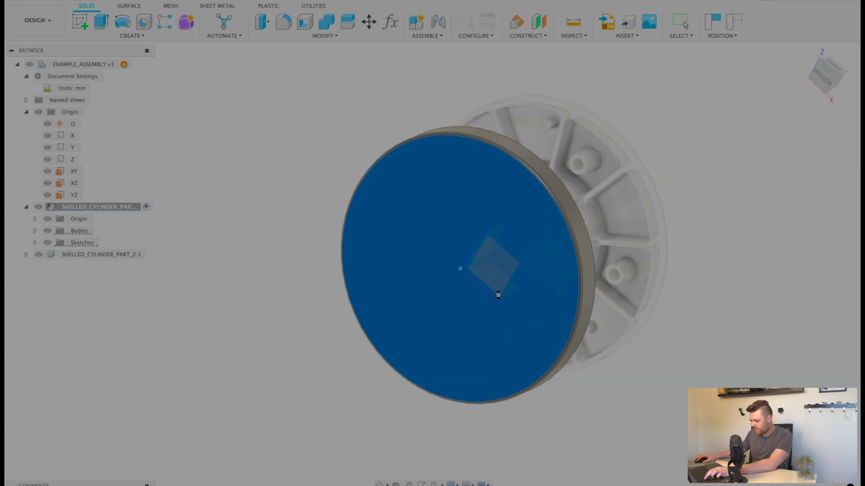
{"action": "key", "text": "c"}
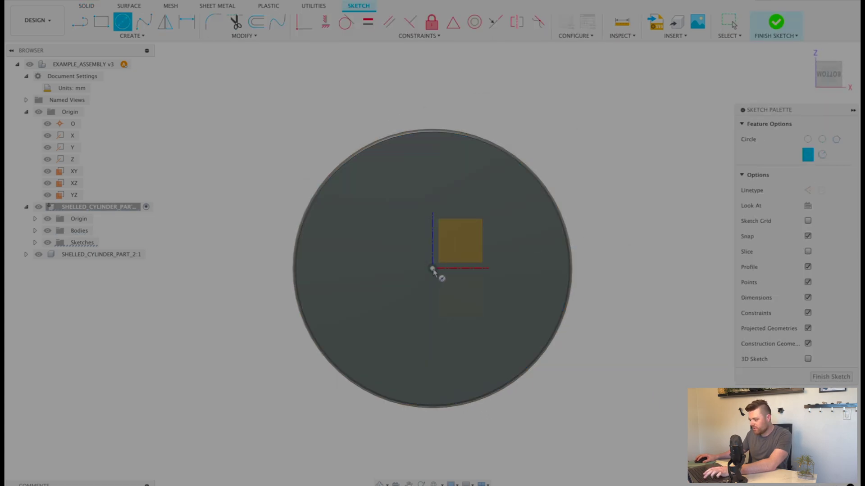
{"action": "left_click", "coordinate": [490, 239]}
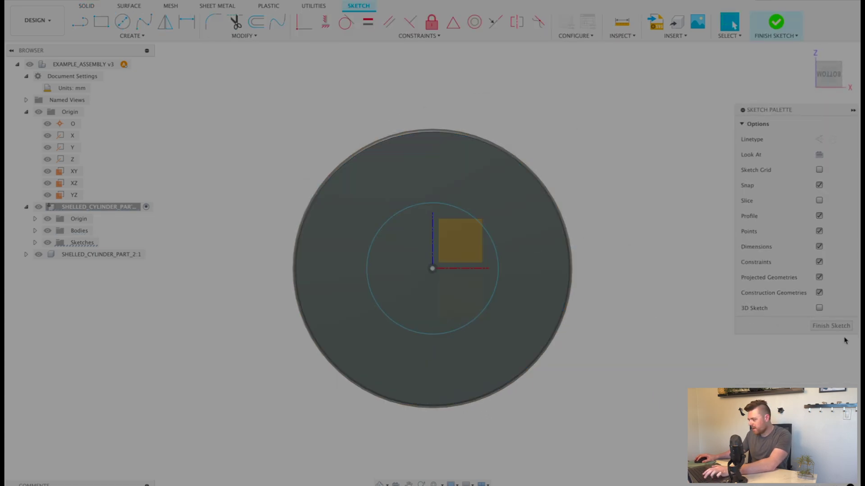
{"action": "key", "text": "Escape"}
Extrude the sketched circle 5 mm outward from the flat face as a joined boss.
{"action": "middle_click_drag", "start_coordinate": [487, 252], "coordinate": [480, 270], "text": "shift"}
{"action": "key", "text": "e"}
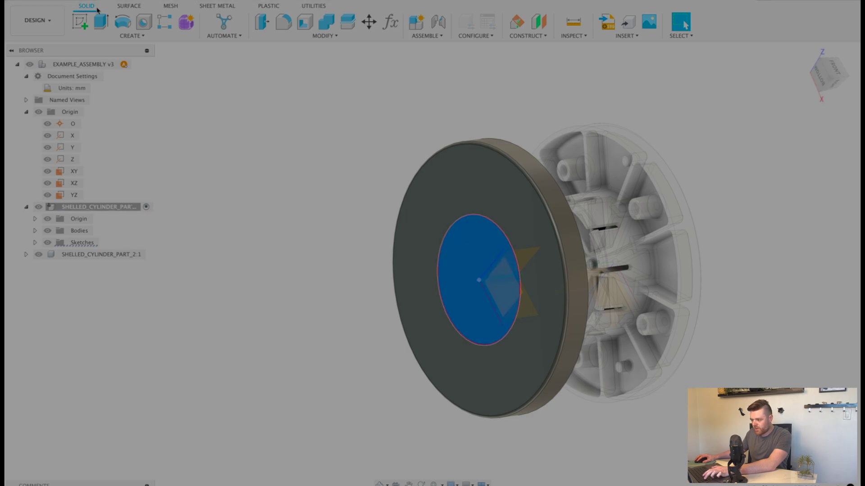
{"action": "left_click_drag", "start_coordinate": [471, 281], "coordinate": [462, 283]}
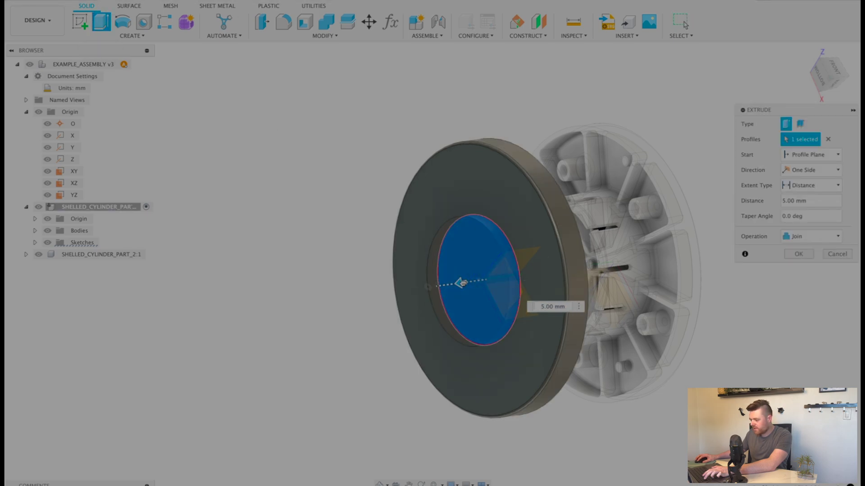
{"action": "left_click", "coordinate": [791, 257]}
Shell the body through the new boss's end face with a 1 mm inside thickness.
{"action": "middle_click_drag", "start_coordinate": [455, 288], "coordinate": [546, 276], "text": "shift"}
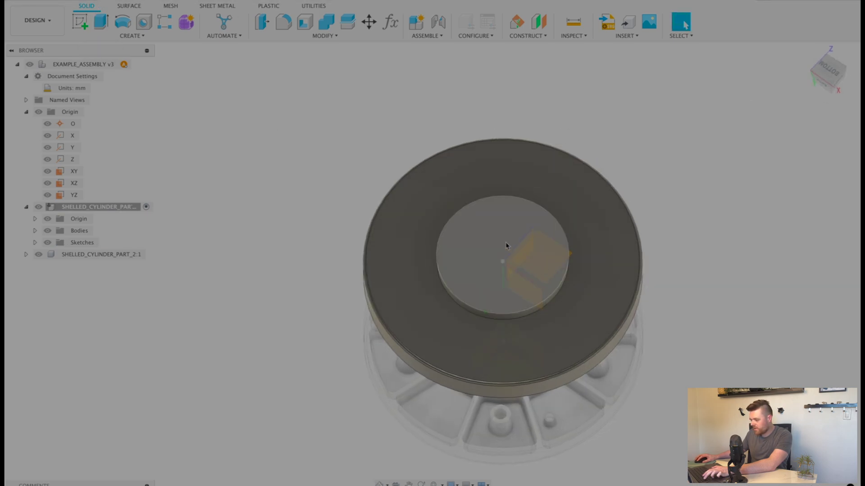
{"action": "left_click", "coordinate": [486, 227]}
{"action": "left_click", "coordinate": [305, 22]}
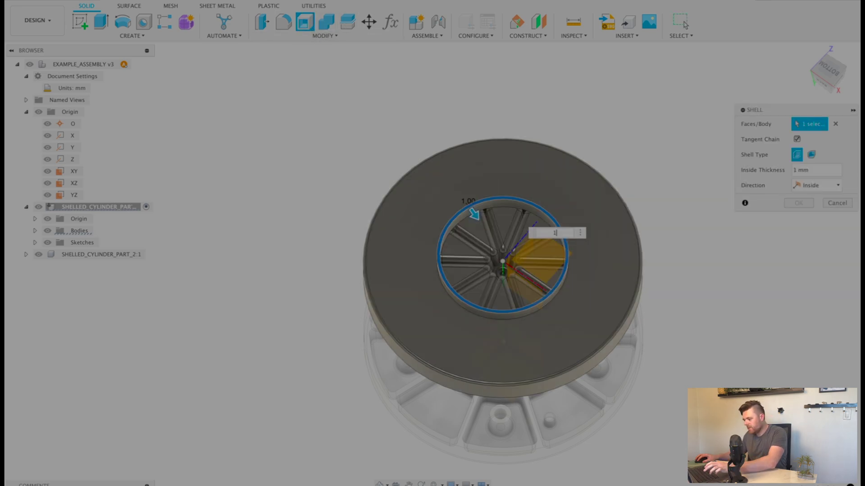
{"action": "key", "text": "Return"}
{"action": "scroll", "coordinate": [496, 263], "scroll_direction": "up", "scroll_amount": 5}
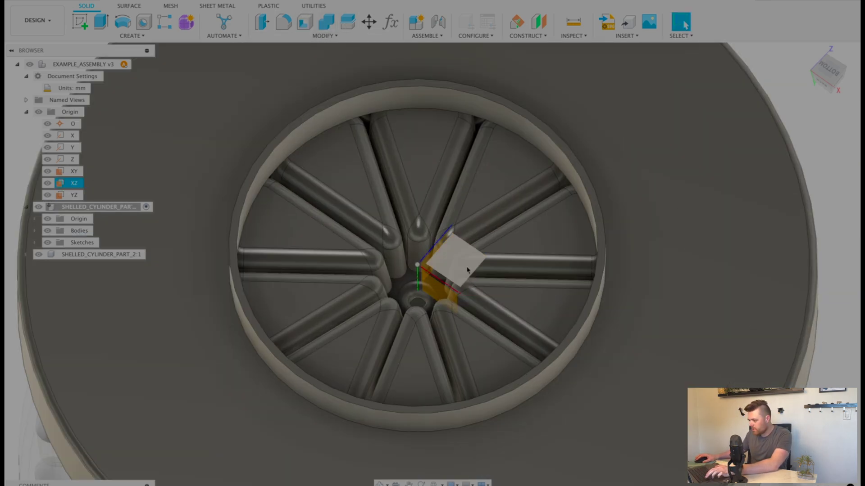
{"action": "scroll", "coordinate": [487, 258], "scroll_direction": "down", "scroll_amount": 5}
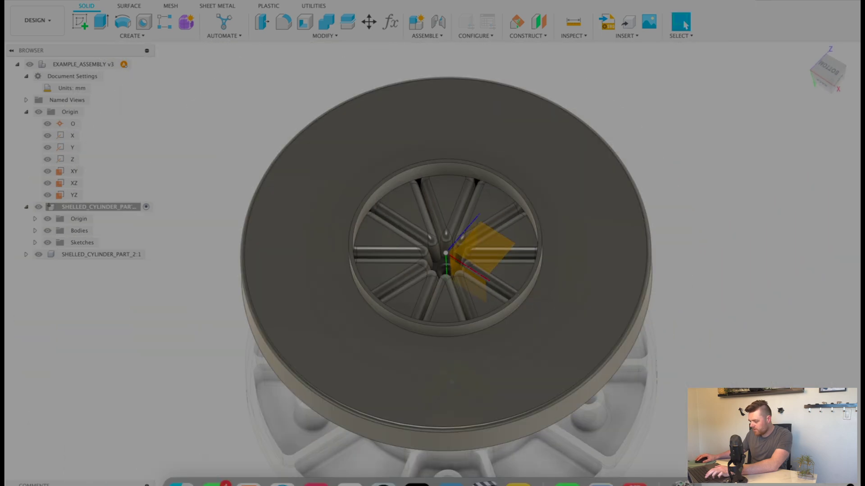
Delete the new shell feature from the timeline, keeping the extruded boss.
{"action": "right_click", "coordinate": [464, 484]}
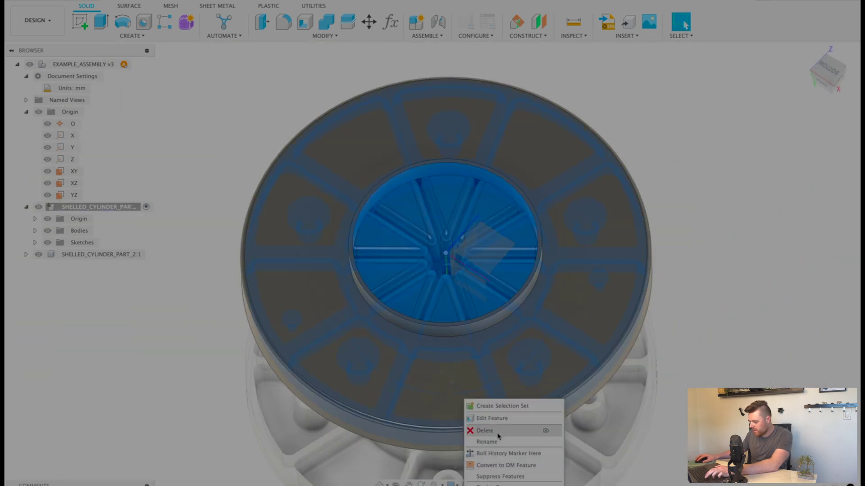
{"action": "left_click", "coordinate": [498, 433]}
{"action": "scroll", "coordinate": [464, 236], "scroll_direction": "down", "scroll_amount": 4}
{"action": "middle_click_drag", "start_coordinate": [463, 235], "coordinate": [401, 249], "text": "shift"}
{"action": "middle_click_drag", "start_coordinate": [437, 159], "coordinate": [469, 258], "text": "shift"}
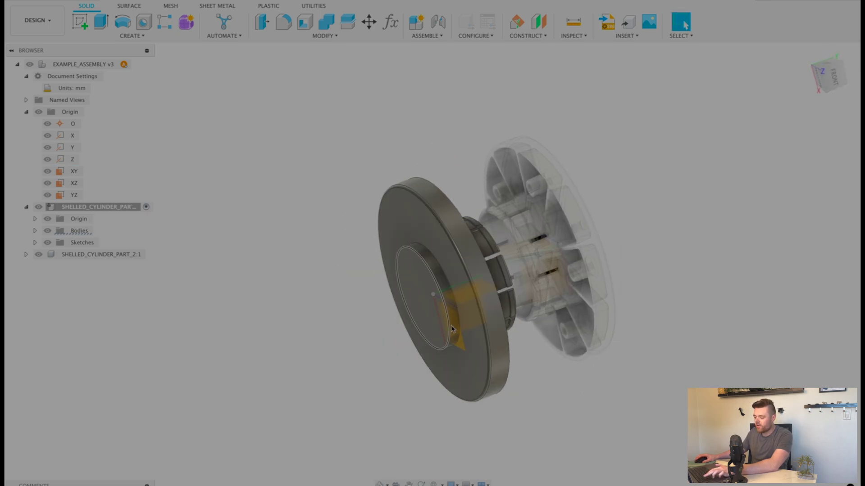
{"action": "middle_click_drag", "start_coordinate": [451, 329], "coordinate": [664, 214], "text": "shift"}
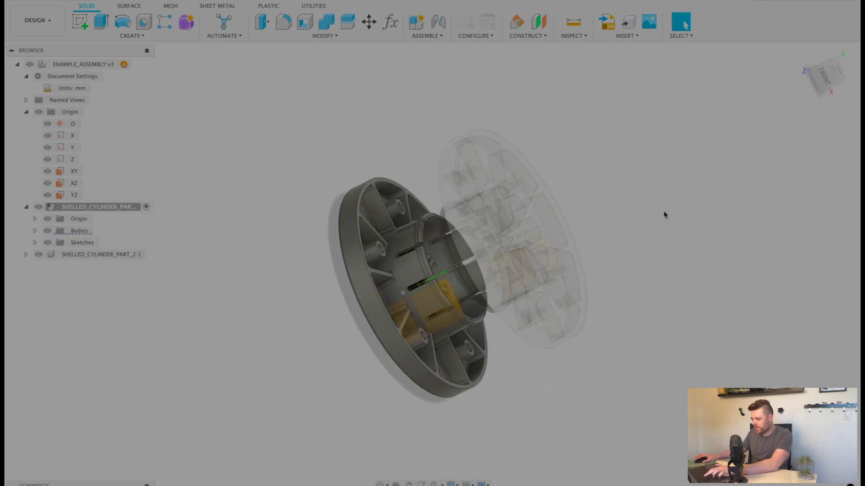
Activate the SHELLED_CYLINDER_PART_2 component for editing and bring its slotted ring into view.
{"action": "left_click", "coordinate": [146, 255]}
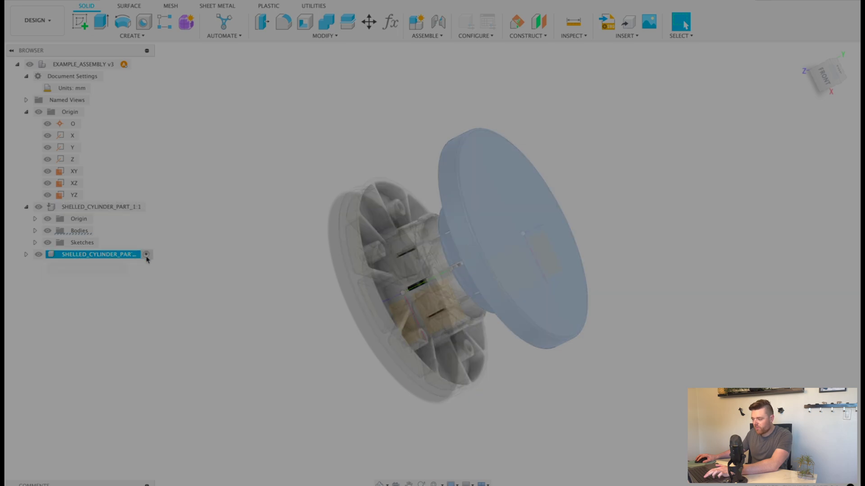
{"action": "middle_click_drag", "start_coordinate": [334, 188], "coordinate": [852, 246], "text": "shift"}
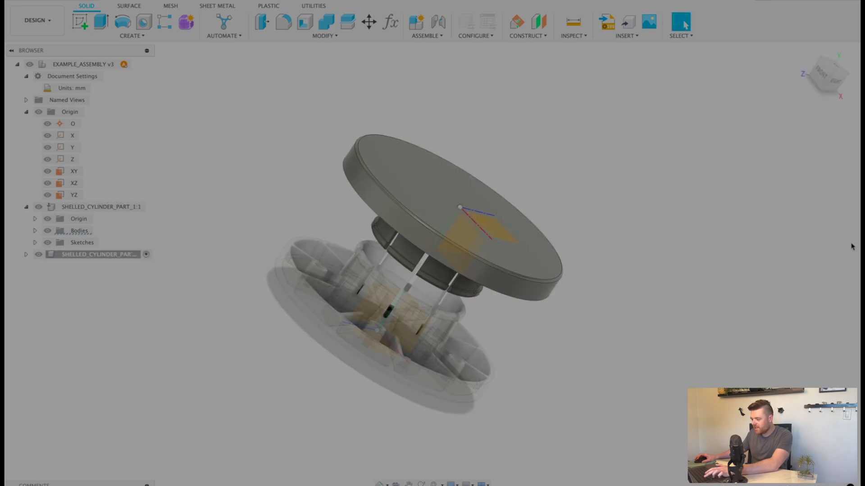
{"action": "middle_click_drag", "start_coordinate": [427, 229], "coordinate": [455, 203], "text": "shift"}
{"action": "scroll", "coordinate": [457, 204], "scroll_direction": "up", "scroll_amount": 4}
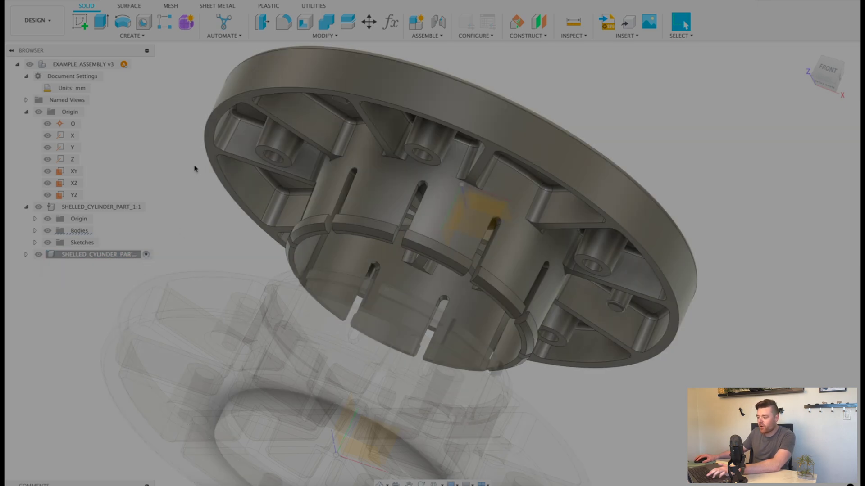
Examine the slotted ring and surrounding ribs of SHELLED_CYLINDER_PART_2 from several angles.
{"action": "left_click", "coordinate": [442, 223]}
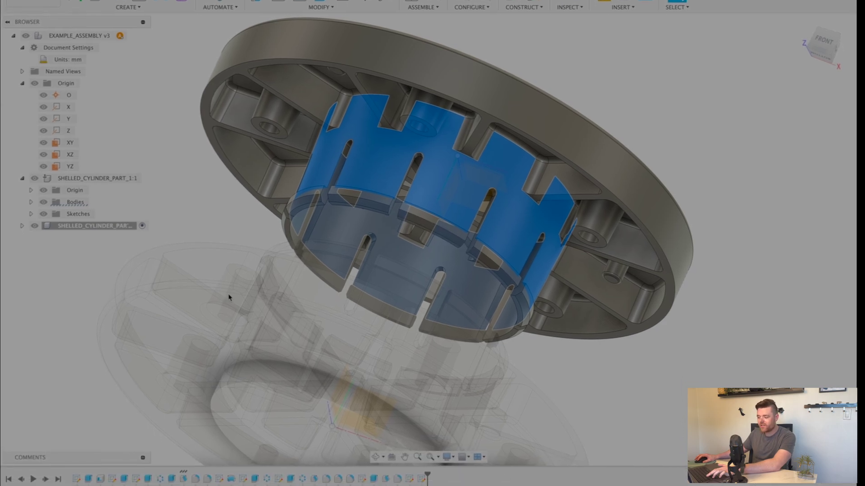
{"action": "left_click", "coordinate": [163, 103]}
{"action": "scroll", "coordinate": [598, 230], "scroll_direction": "down", "scroll_amount": 3}
{"action": "middle_click_drag", "start_coordinate": [599, 229], "coordinate": [534, 188], "text": "shift"}
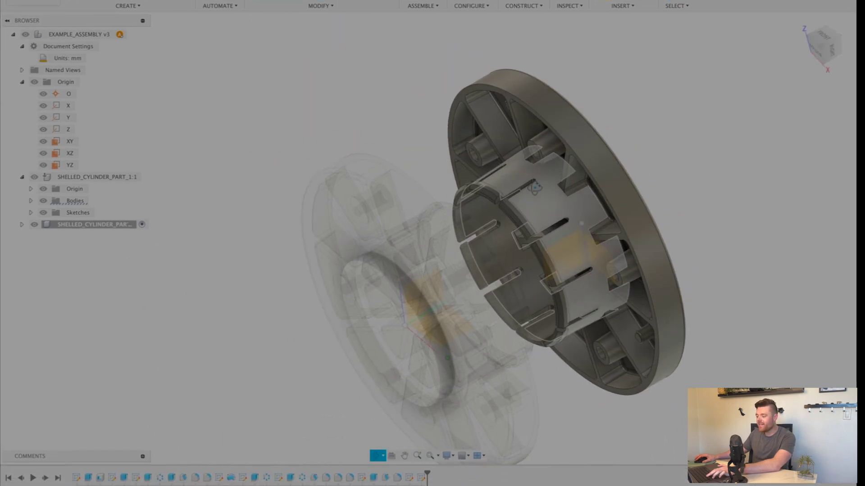
{"action": "scroll", "coordinate": [378, 235], "scroll_direction": "down", "scroll_amount": 3}
{"action": "scroll", "coordinate": [434, 221], "scroll_direction": "up", "scroll_amount": 3}
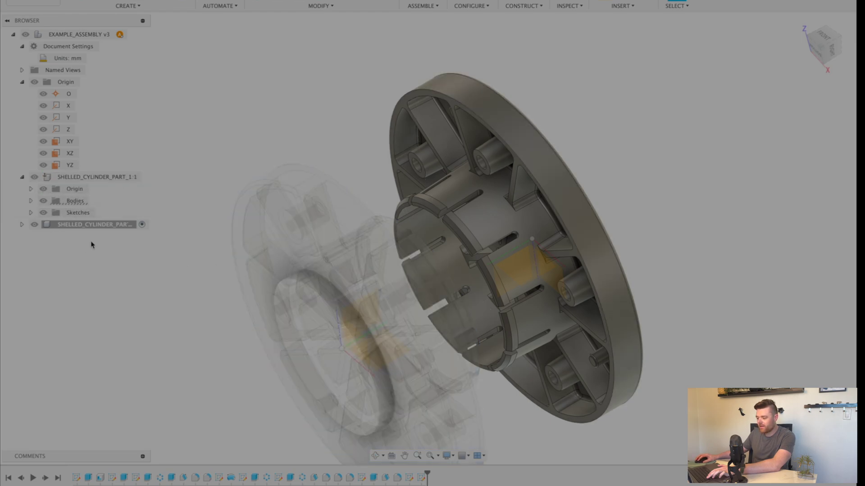
{"action": "middle_click_drag", "start_coordinate": [457, 216], "coordinate": [459, 124], "text": "shift"}
{"action": "scroll", "coordinate": [459, 124], "scroll_direction": "down", "scroll_amount": 4}
{"action": "scroll", "coordinate": [487, 291], "scroll_direction": "up", "scroll_amount": 5}
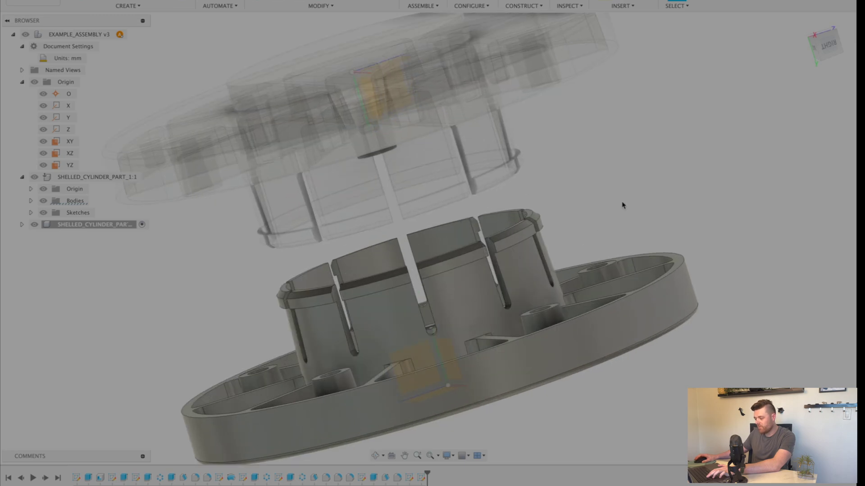
{"action": "scroll", "coordinate": [421, 307], "scroll_direction": "down", "scroll_amount": 3}
{"action": "middle_click_drag", "start_coordinate": [421, 307], "coordinate": [550, 267], "text": "shift"}
{"action": "scroll", "coordinate": [554, 322], "scroll_direction": "down", "scroll_amount": 4}
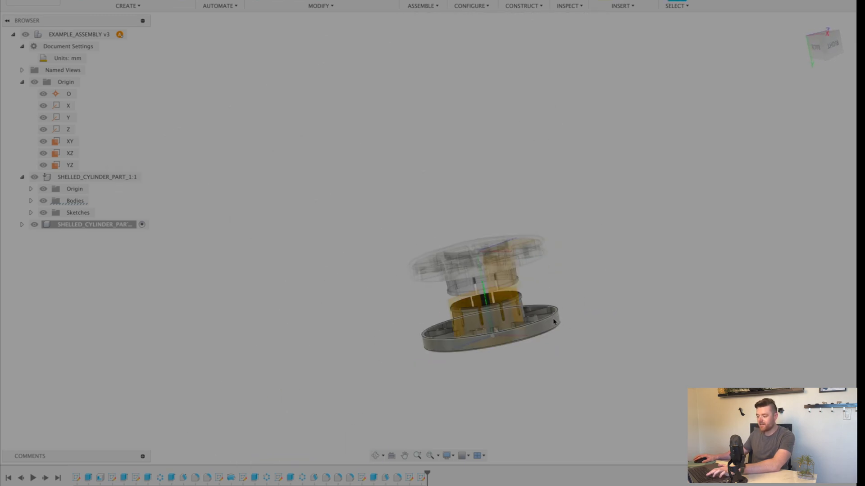
{"action": "scroll", "coordinate": [511, 321], "scroll_direction": "up", "scroll_amount": 4}
{"action": "scroll", "coordinate": [498, 317], "scroll_direction": "up", "scroll_amount": 3}
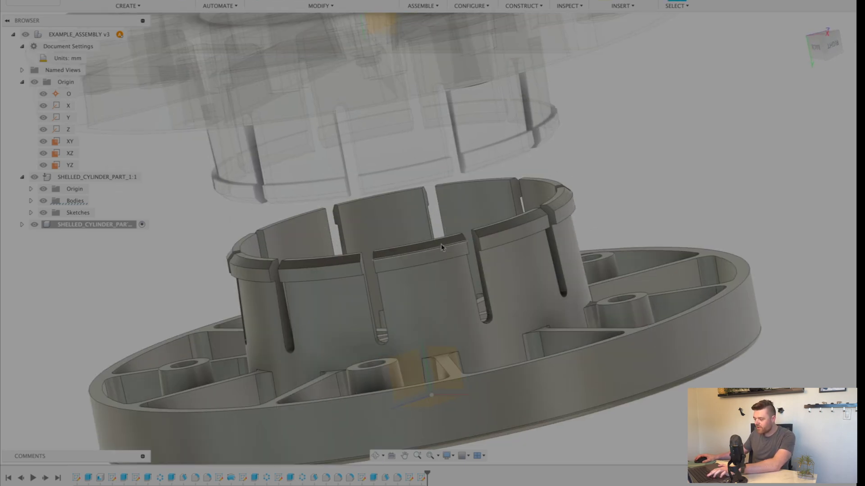
{"action": "scroll", "coordinate": [443, 245], "scroll_direction": "up", "scroll_amount": 1}
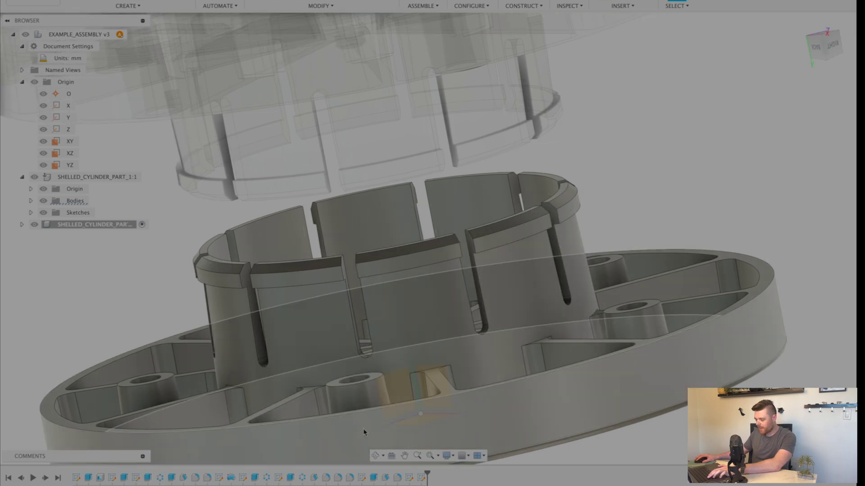
Check the timeline against the slot walls and ring lip to find the features that create the slots.
{"action": "left_click", "coordinate": [374, 478]}
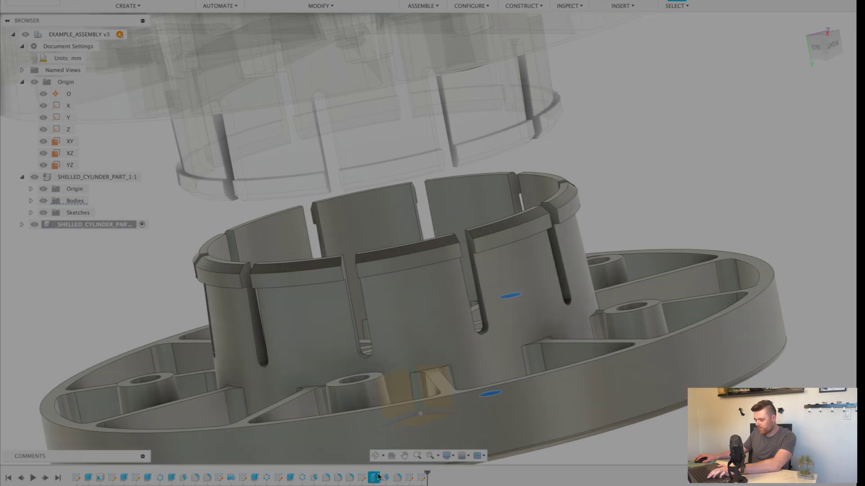
{"action": "scroll", "coordinate": [468, 292], "scroll_direction": "up", "scroll_amount": 8}
{"action": "left_click", "coordinate": [448, 249]}
{"action": "scroll", "coordinate": [475, 271], "scroll_direction": "down", "scroll_amount": 7}
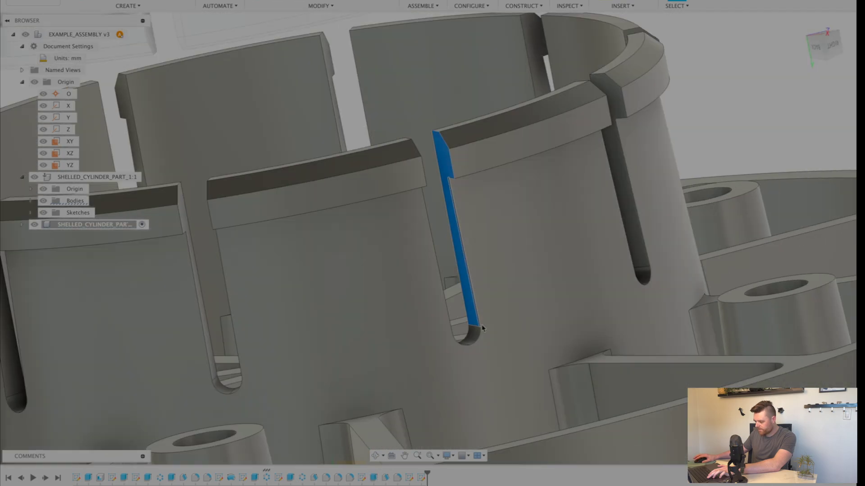
{"action": "scroll", "coordinate": [217, 251], "scroll_direction": "up", "scroll_amount": 4}
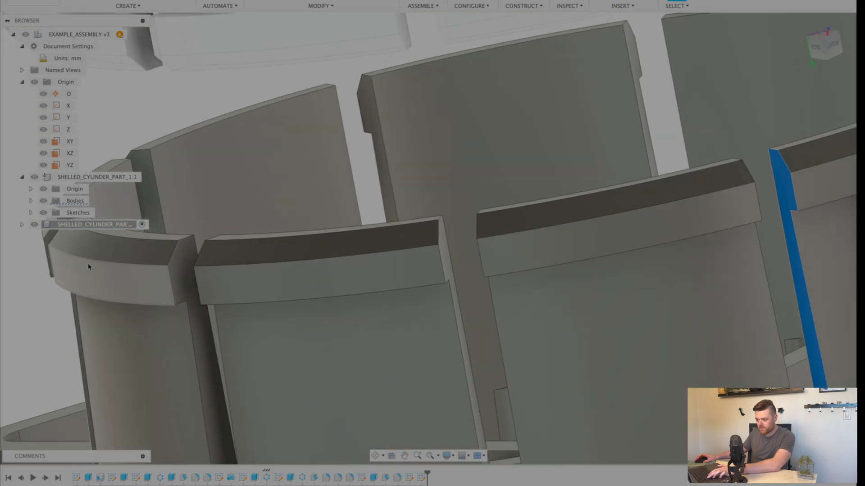
{"action": "scroll", "coordinate": [90, 275], "scroll_direction": "down", "scroll_amount": 5}
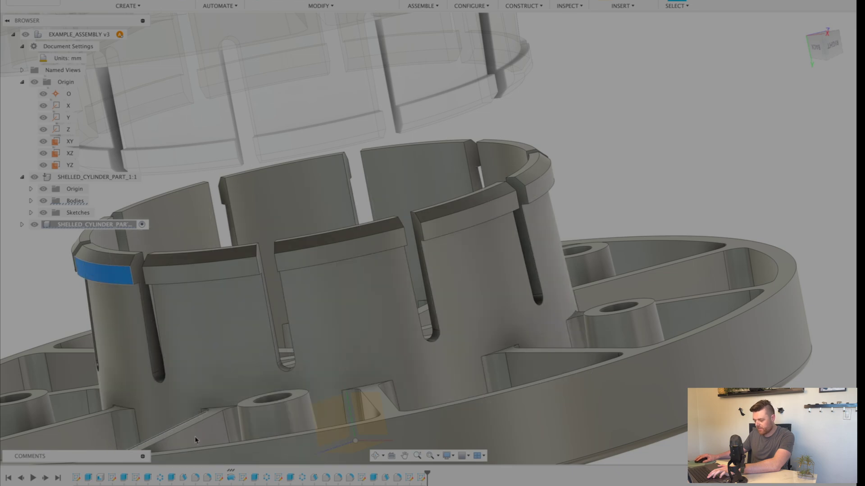
Roll the history marker back to just after the circular pattern that repeats the ring slots.
{"action": "left_click_drag", "start_coordinate": [425, 473], "coordinate": [225, 474]}
{"action": "scroll", "coordinate": [306, 406], "scroll_direction": "down", "scroll_amount": 5}
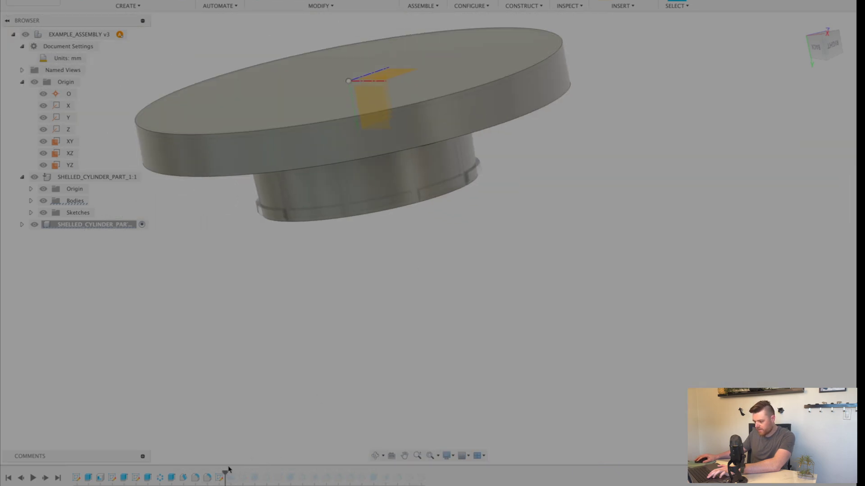
{"action": "left_click_drag", "start_coordinate": [225, 470], "coordinate": [273, 471]}
{"action": "scroll", "coordinate": [424, 250], "scroll_direction": "down", "scroll_amount": 3}
{"action": "middle_click_drag", "start_coordinate": [424, 249], "coordinate": [382, 98], "text": "shift"}
{"action": "scroll", "coordinate": [382, 98], "scroll_direction": "up", "scroll_amount": 5}
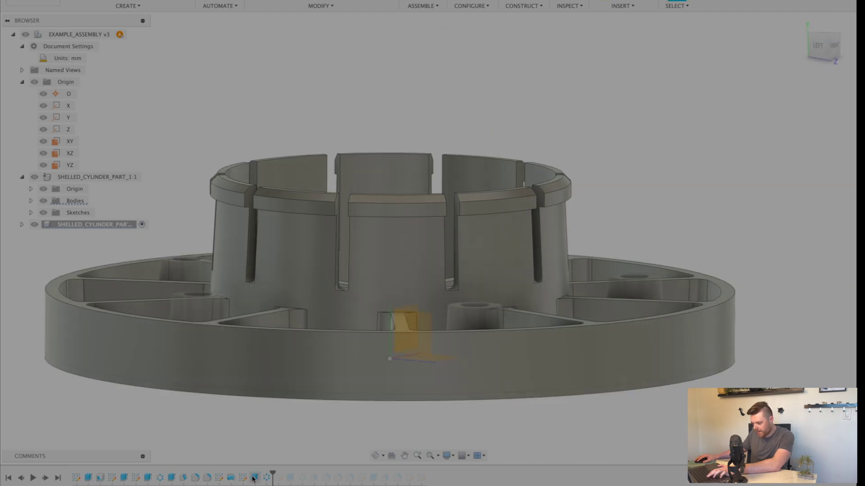
Delete the extrude feature that cuts the ring slots, despite its dependent features.
{"action": "right_click", "coordinate": [254, 478]}
{"action": "left_click", "coordinate": [275, 399]}
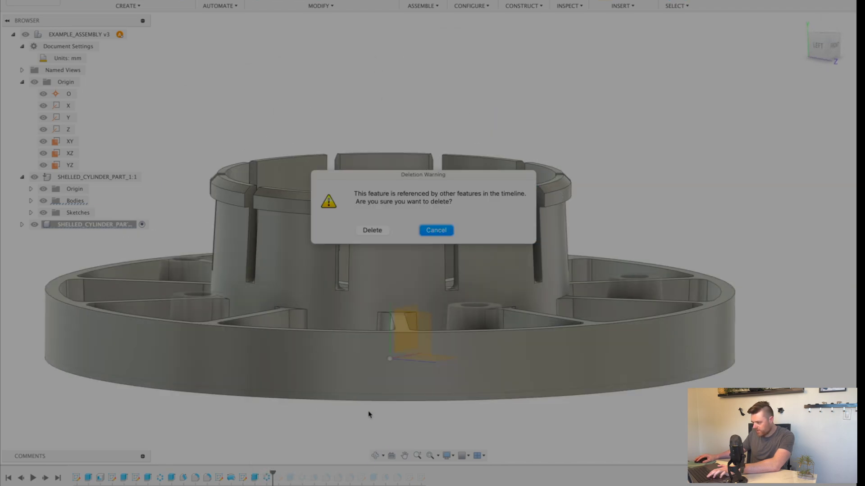
{"action": "left_click", "coordinate": [379, 232]}
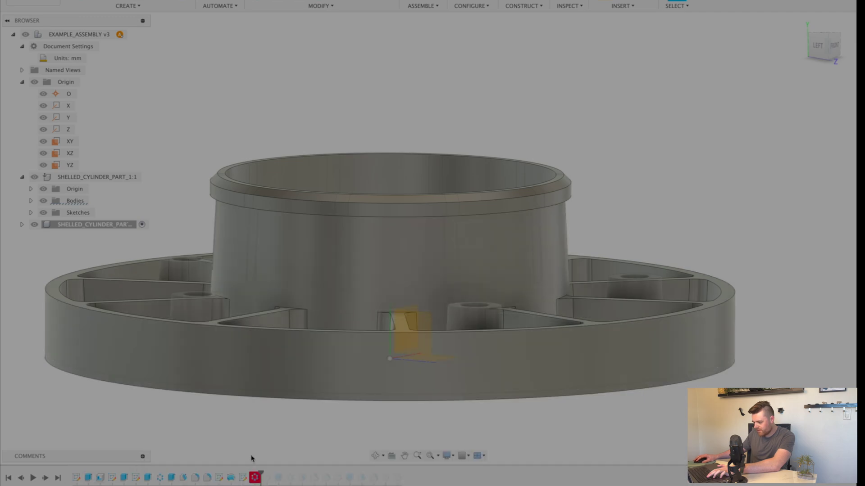
Roll the history marker forward to the timeline's end and delete the broken circular pattern of the slots.
{"action": "left_click_drag", "start_coordinate": [260, 471], "coordinate": [386, 471]}
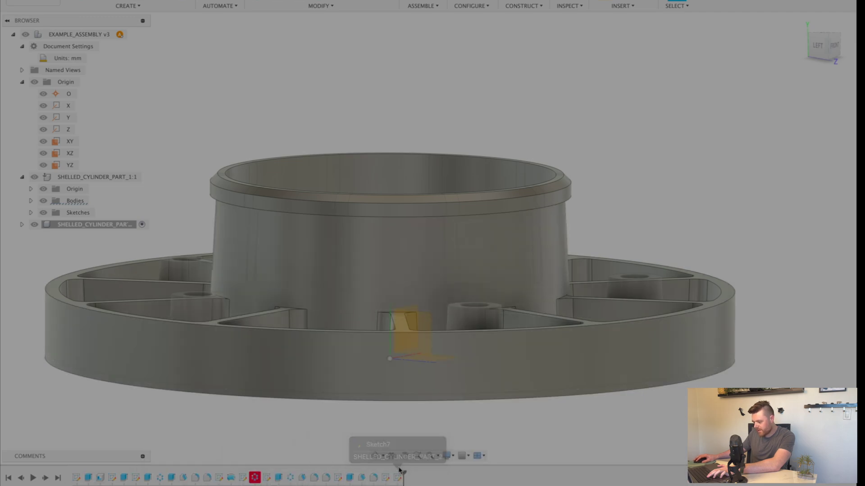
{"action": "right_click", "coordinate": [255, 478]}
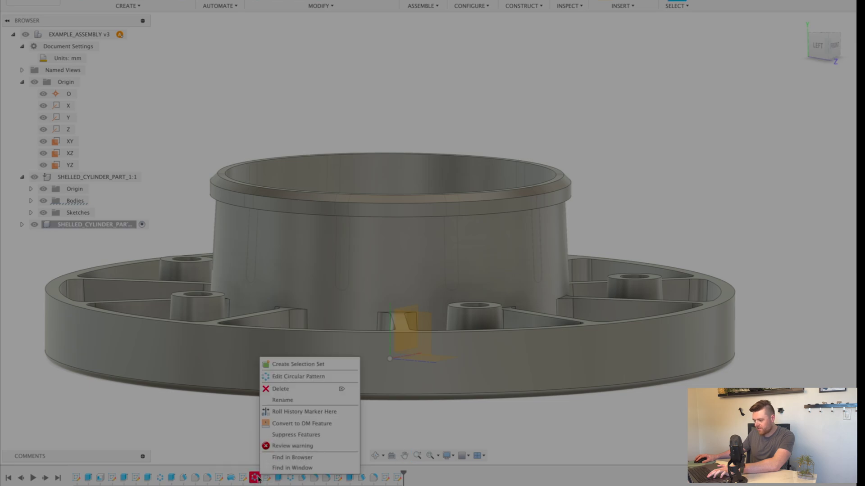
{"action": "left_click", "coordinate": [295, 392]}
{"action": "middle_click_drag", "start_coordinate": [570, 175], "coordinate": [474, 127], "text": "shift"}
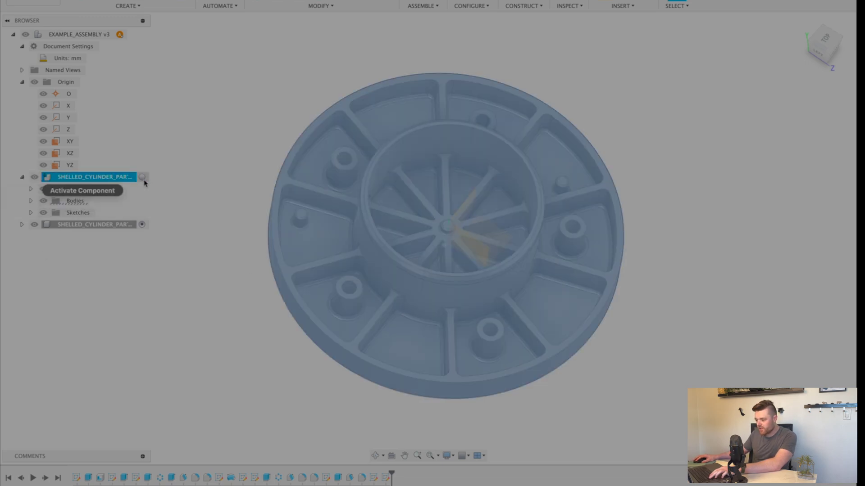
Activate SHELLED_CYLINDER_PART_1 and SHELLED_CYLINDER_PART_2 in turn to compare their rings, and reactivate the top-level EXAMPLE_ASSEMBLY.
{"action": "left_click", "coordinate": [142, 177]}
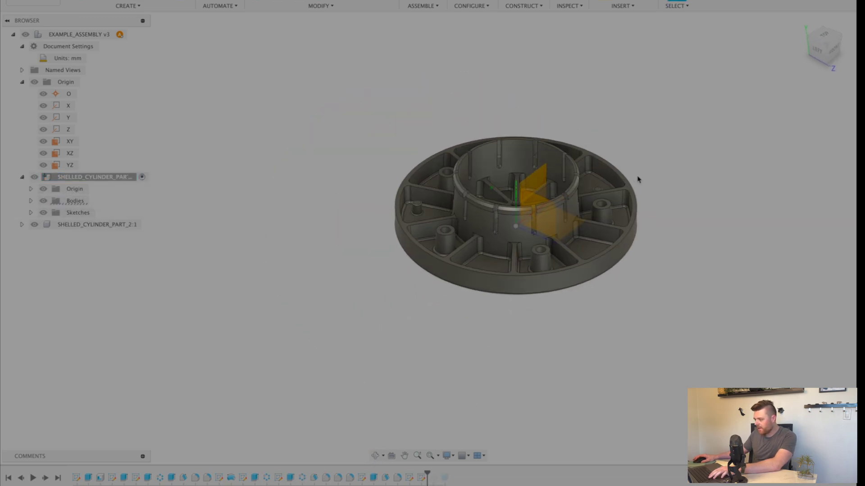
{"action": "scroll", "coordinate": [637, 180], "scroll_direction": "up", "scroll_amount": 5}
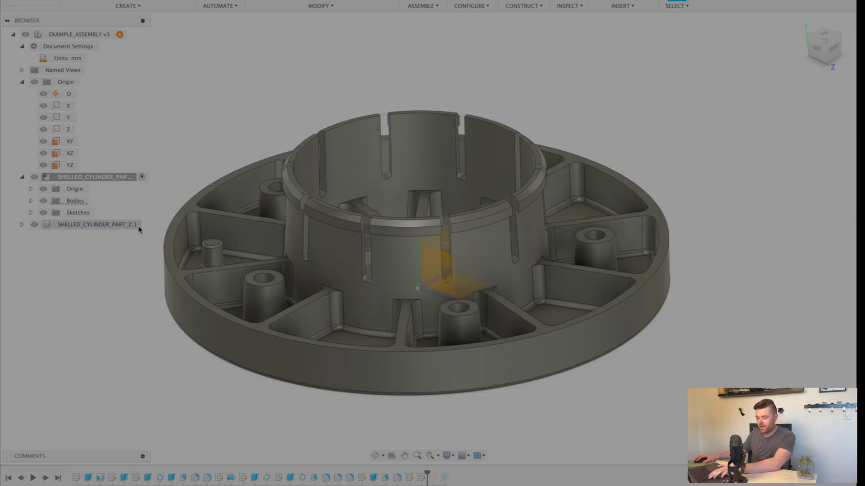
{"action": "left_click", "coordinate": [141, 225]}
{"action": "scroll", "coordinate": [649, 207], "scroll_direction": "down", "scroll_amount": 3}
{"action": "middle_click_drag", "start_coordinate": [624, 201], "coordinate": [613, 220], "text": "shift"}
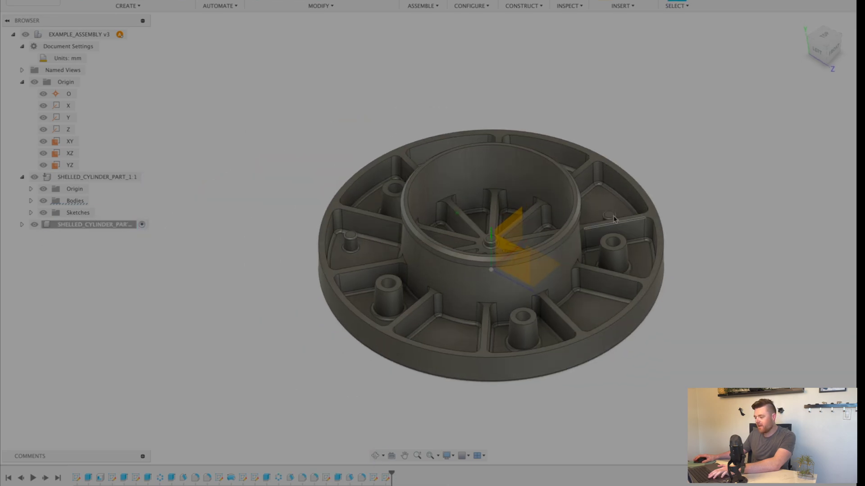
{"action": "left_click", "coordinate": [142, 177]}
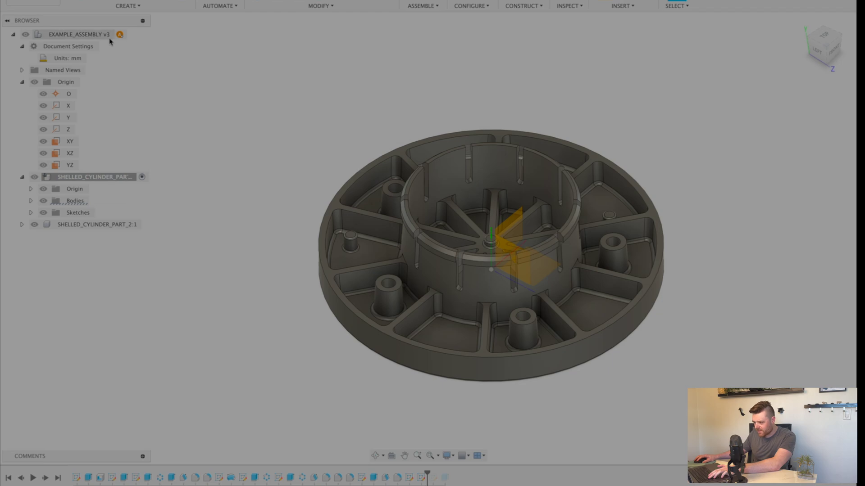
{"action": "left_click", "coordinate": [132, 34]}
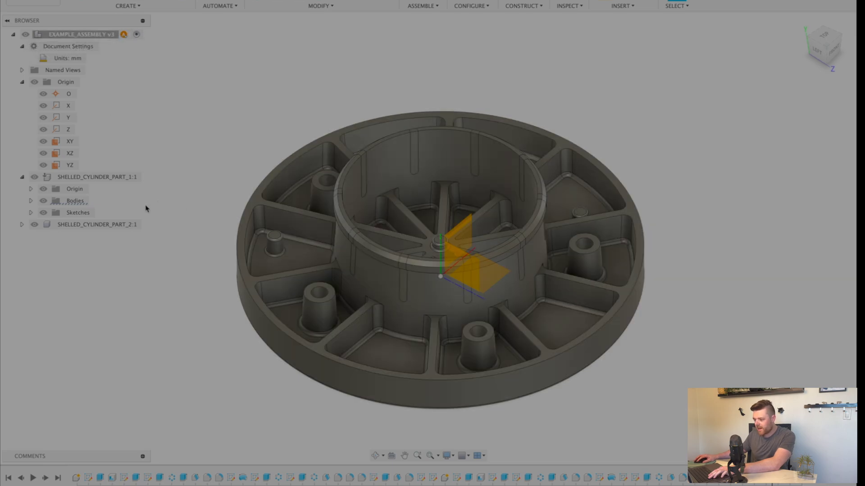
Move SHELLED_CYLINDER_PART_2 with Move/Copy, rotating it by a Y angle of -180 degrees and offsetting it by a Y distance of -50 mm.
{"action": "right_click", "coordinate": [101, 224]}
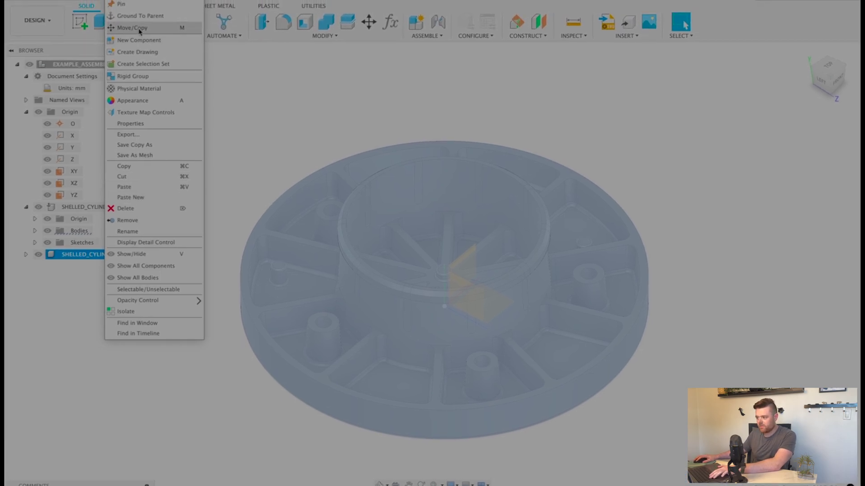
{"action": "left_click", "coordinate": [135, 28]}
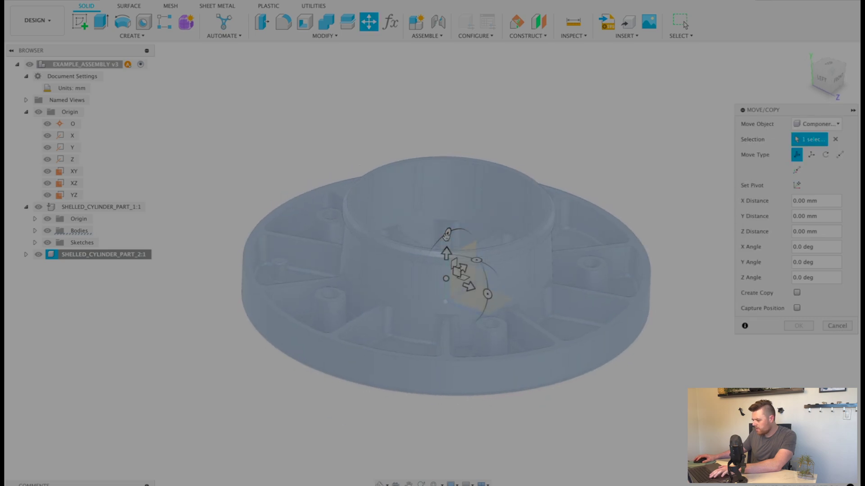
{"action": "left_click_drag", "start_coordinate": [448, 232], "coordinate": [445, 370]}
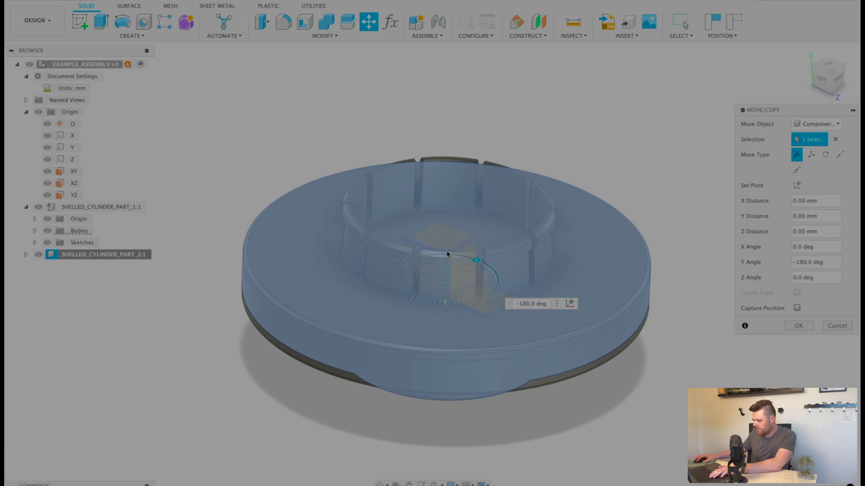
{"action": "left_click_drag", "start_coordinate": [444, 305], "coordinate": [452, 127]}
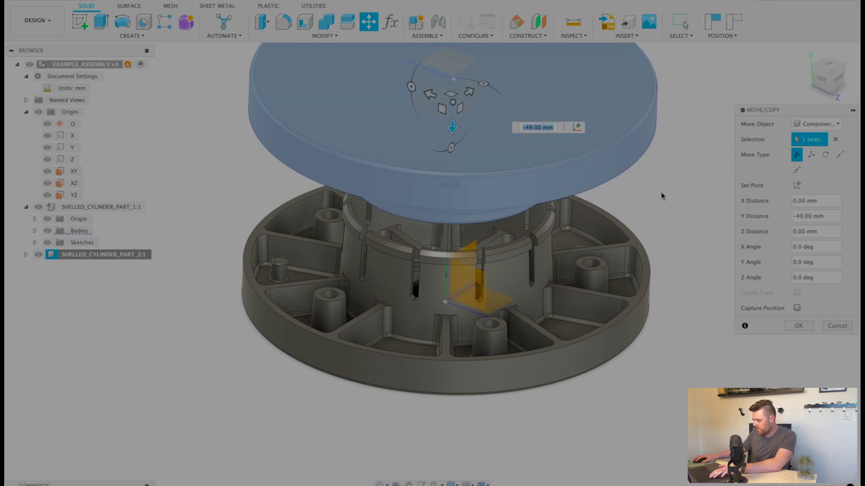
{"action": "type", "text": "-50"}
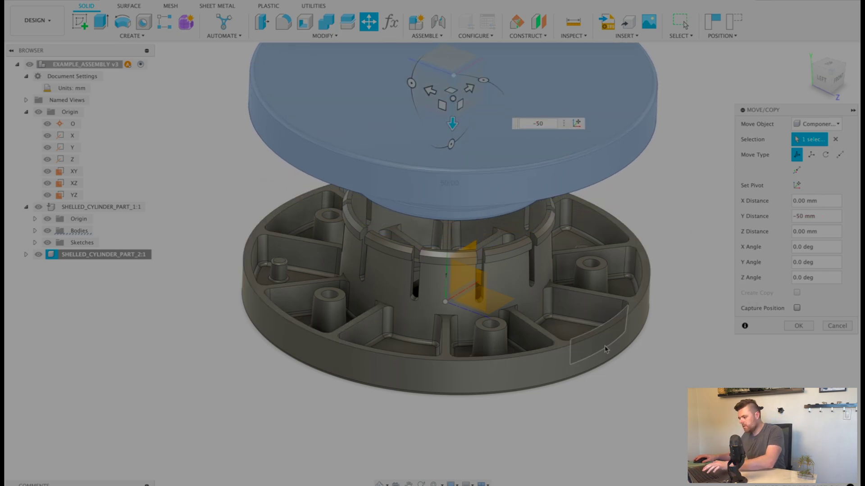
{"action": "left_click", "coordinate": [791, 324]}
Activate SHELLED_CYLINDER_PART_1 and roll its history marker forward past the last extrude at the timeline's end.
{"action": "scroll", "coordinate": [364, 338], "scroll_direction": "down", "scroll_amount": 3}
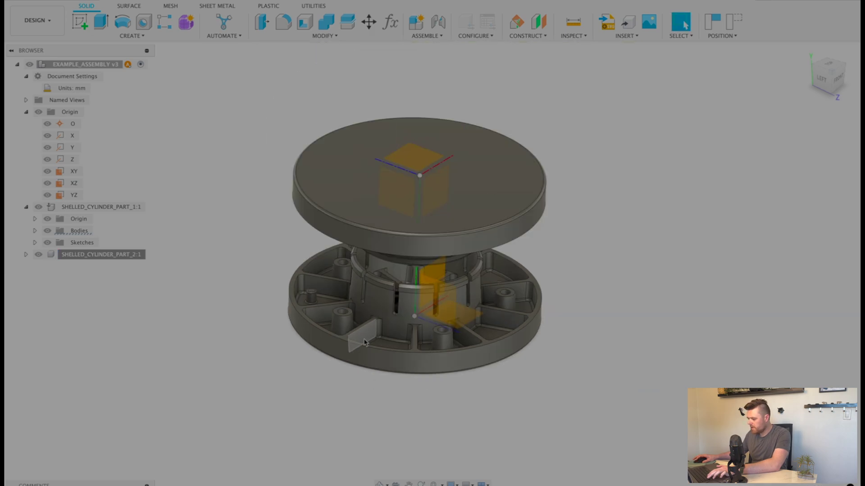
{"action": "middle_click_drag", "start_coordinate": [364, 338], "coordinate": [450, 281], "text": "shift"}
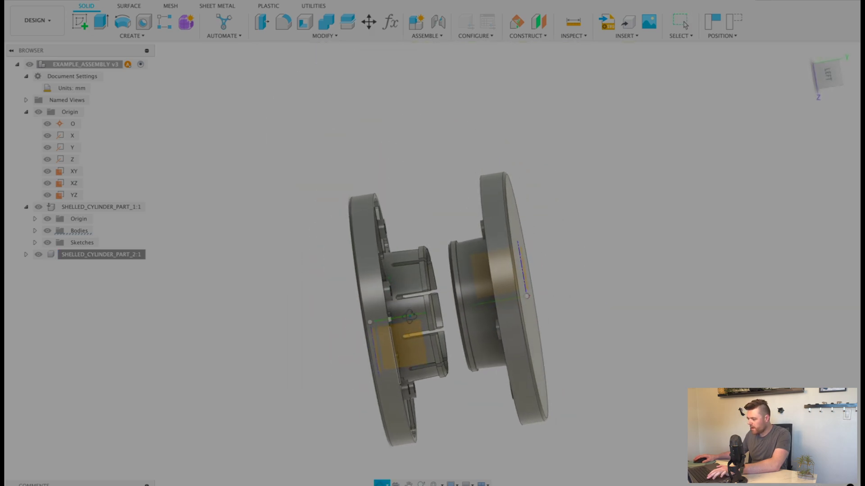
{"action": "scroll", "coordinate": [463, 279], "scroll_direction": "up", "scroll_amount": 5}
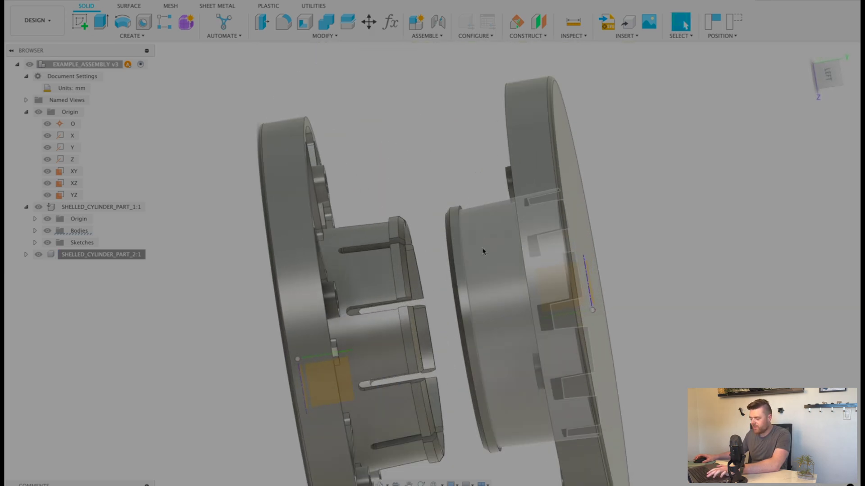
{"action": "middle_click_drag", "start_coordinate": [467, 216], "coordinate": [486, 203], "text": "shift"}
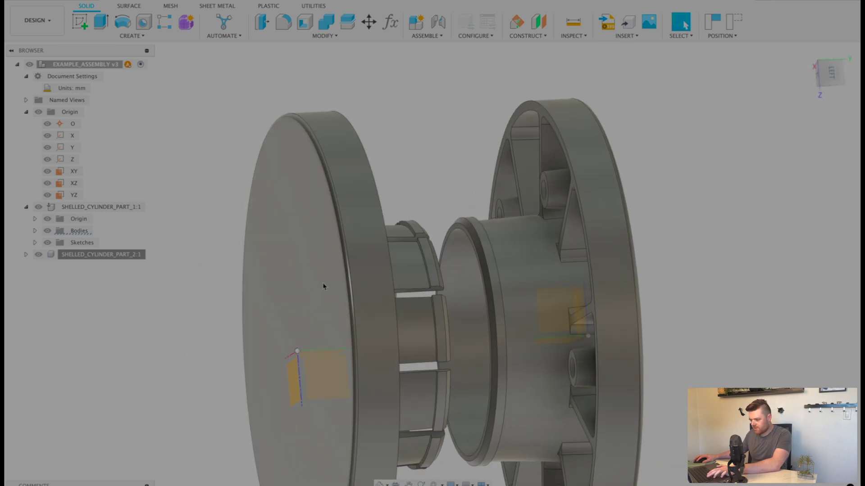
{"action": "left_click", "coordinate": [251, 248]}
{"action": "left_click", "coordinate": [147, 196]}
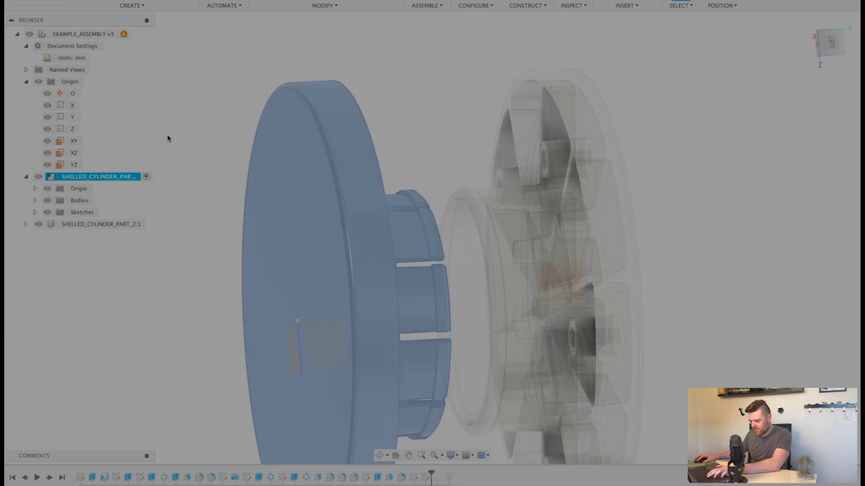
{"action": "scroll", "coordinate": [460, 189], "scroll_direction": "down", "scroll_amount": 3}
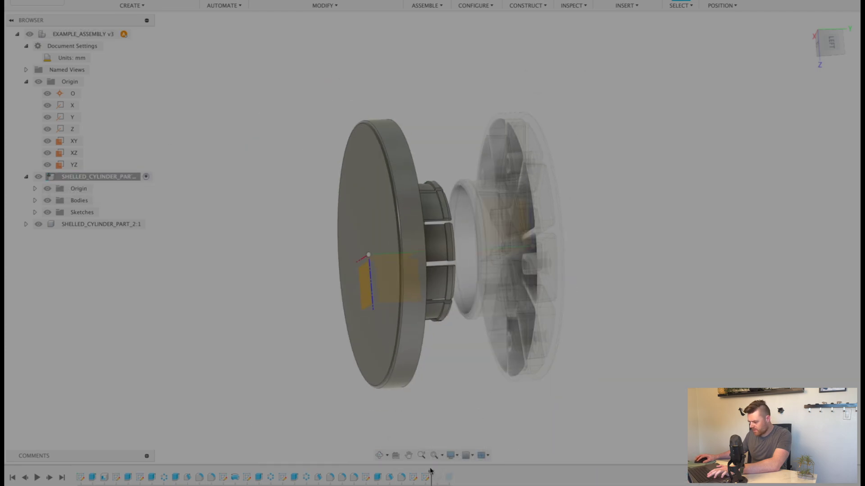
{"action": "left_click_drag", "start_coordinate": [433, 476], "coordinate": [454, 473]}
{"action": "middle_click_drag", "start_coordinate": [582, 369], "coordinate": [465, 290], "text": "shift"}
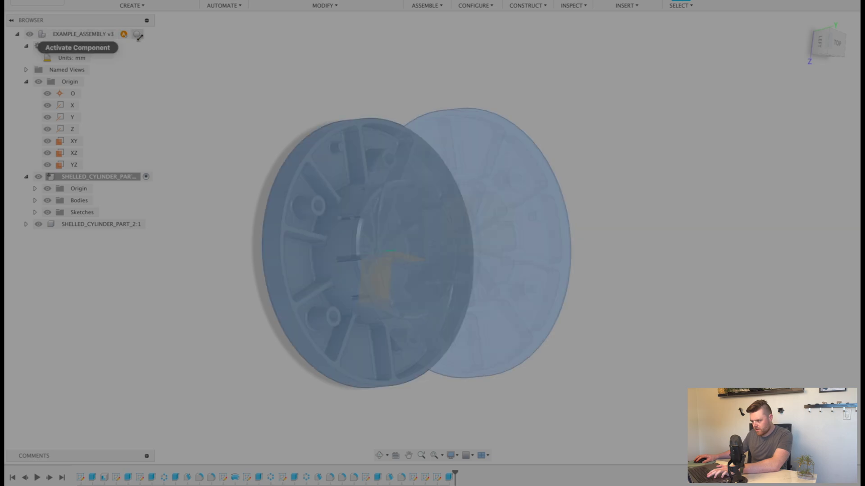
Reactivate the top-level EXAMPLE_ASSEMBLY and compare the rings and outer faces of the two cylinders side by side.
{"action": "left_click", "coordinate": [137, 34]}
{"action": "middle_click_drag", "start_coordinate": [436, 158], "coordinate": [709, 187], "text": "shift"}
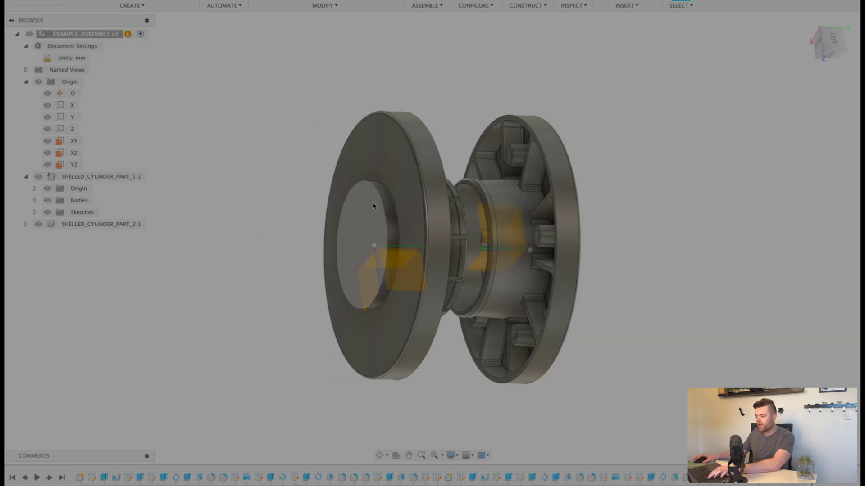
{"action": "middle_click_drag", "start_coordinate": [479, 127], "coordinate": [445, 127], "text": "shift"}
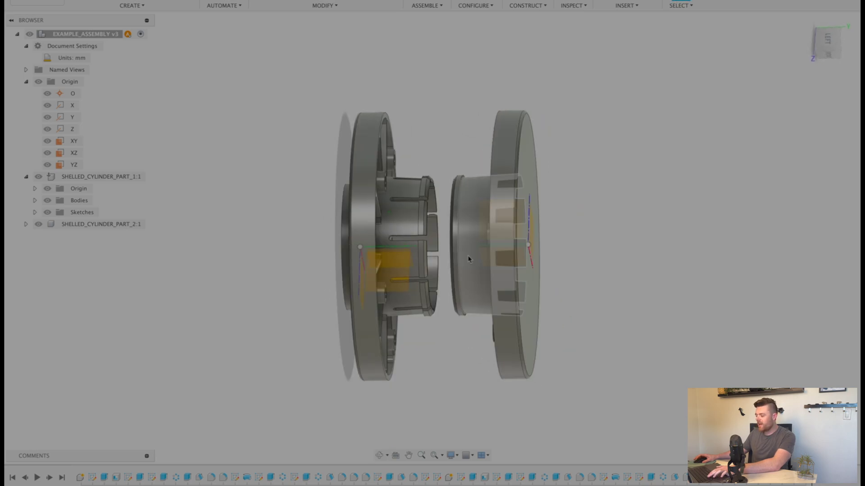
{"action": "scroll", "coordinate": [469, 206], "scroll_direction": "up", "scroll_amount": 3}
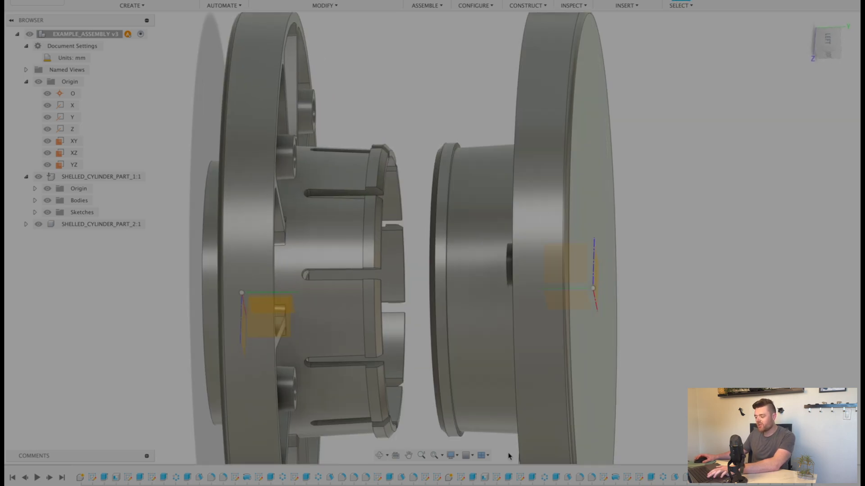
Activate SHELLED_CYLINDER_PART_2 and examine its geometry and timeline separately from the original cylinder.
{"action": "left_click", "coordinate": [129, 225]}
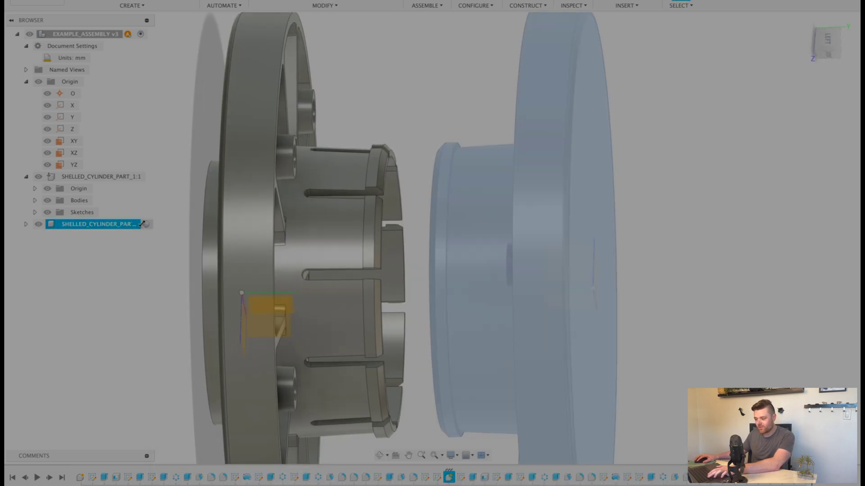
{"action": "left_click", "coordinate": [146, 223]}
{"action": "scroll", "coordinate": [508, 144], "scroll_direction": "down", "scroll_amount": 3}
{"action": "left_click", "coordinate": [658, 169]}
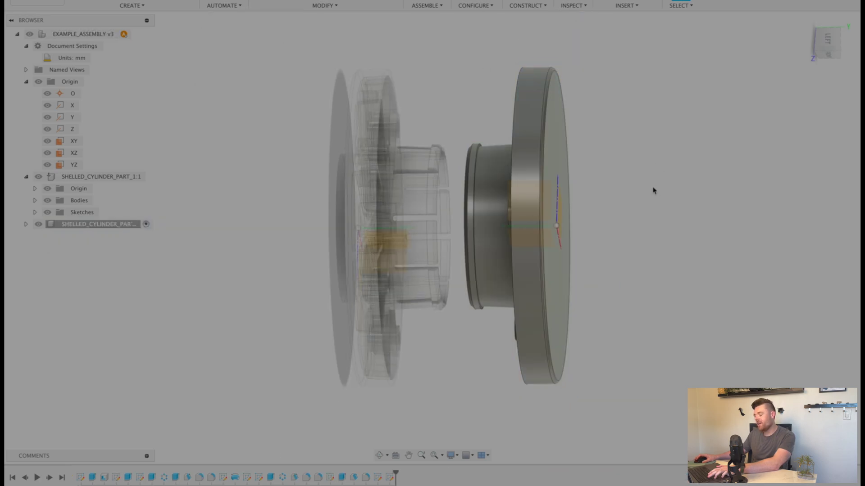
{"action": "middle_click_drag", "start_coordinate": [653, 189], "coordinate": [549, 131], "text": "shift"}
{"action": "scroll", "coordinate": [671, 171], "scroll_direction": "down", "scroll_amount": 3}
{"action": "middle_click_drag", "start_coordinate": [647, 162], "coordinate": [575, 186], "text": "shift"}
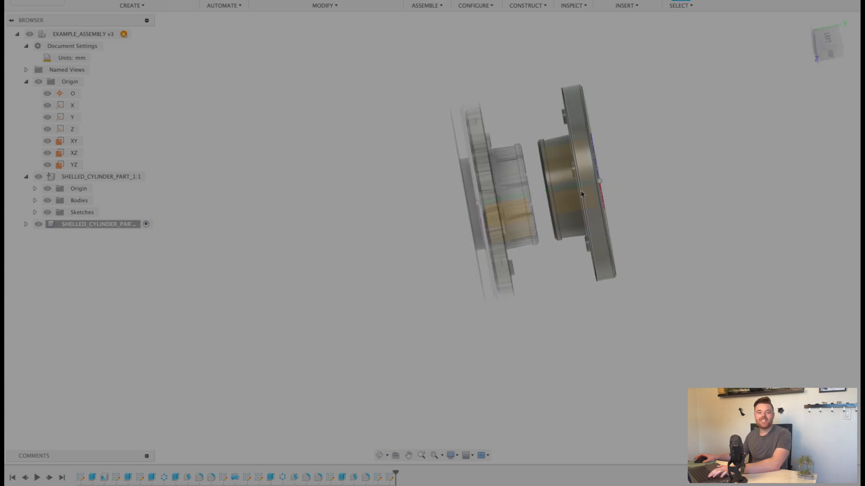